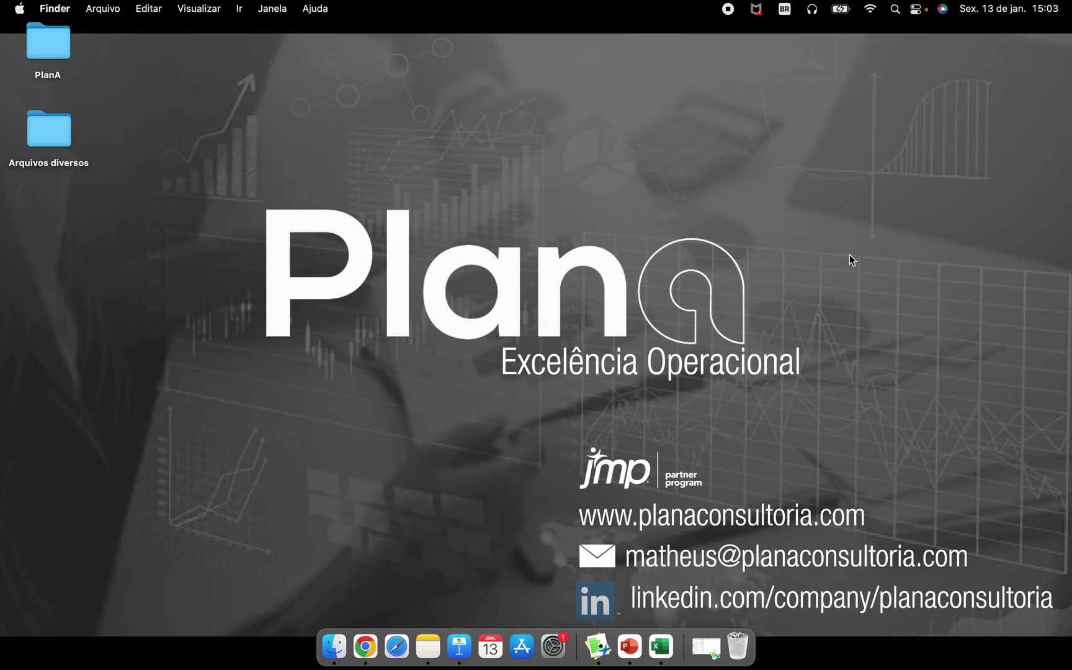
- Restore the minimized 'untitled 170' data table window from the Dock
{"action": "left_click", "coordinate": [705, 646]}
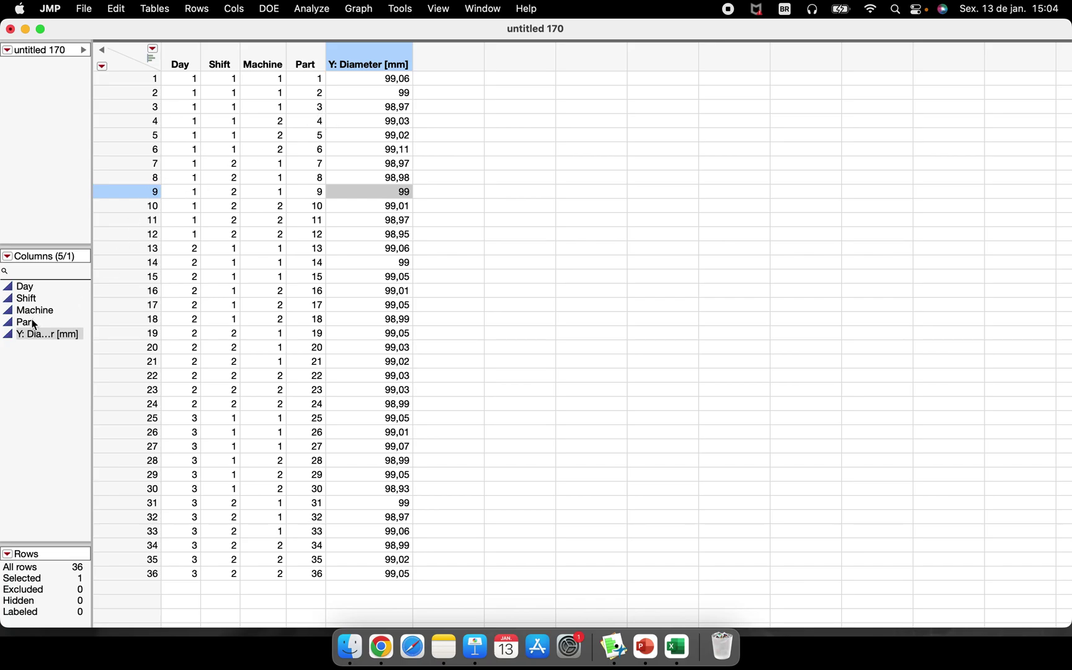
- Set the Day, Shift, Machine and Part columns to the Nominal modeling type
{"action": "left_click_drag", "start_coordinate": [29, 326], "coordinate": [28, 290]}
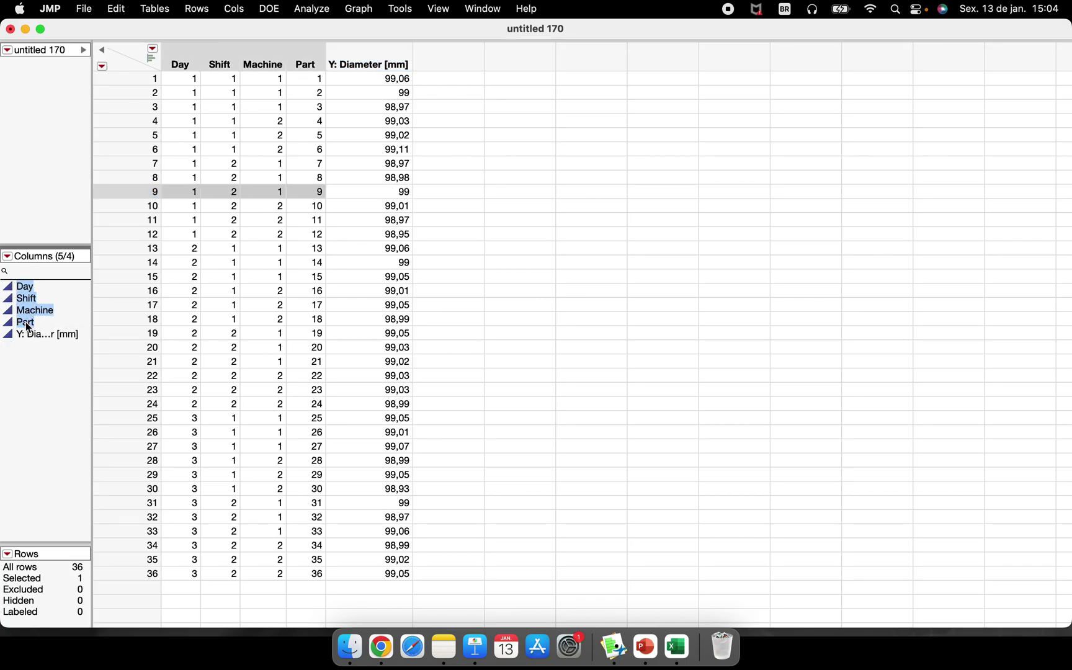
{"action": "left_click", "coordinate": [8, 322]}
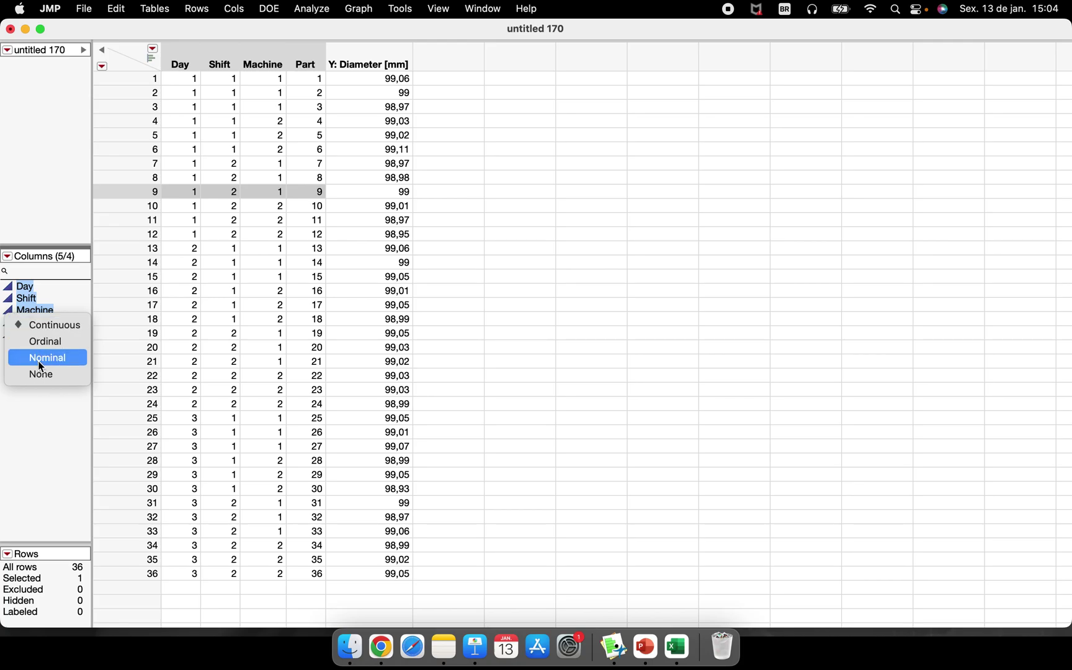
{"action": "left_click", "coordinate": [38, 360]}
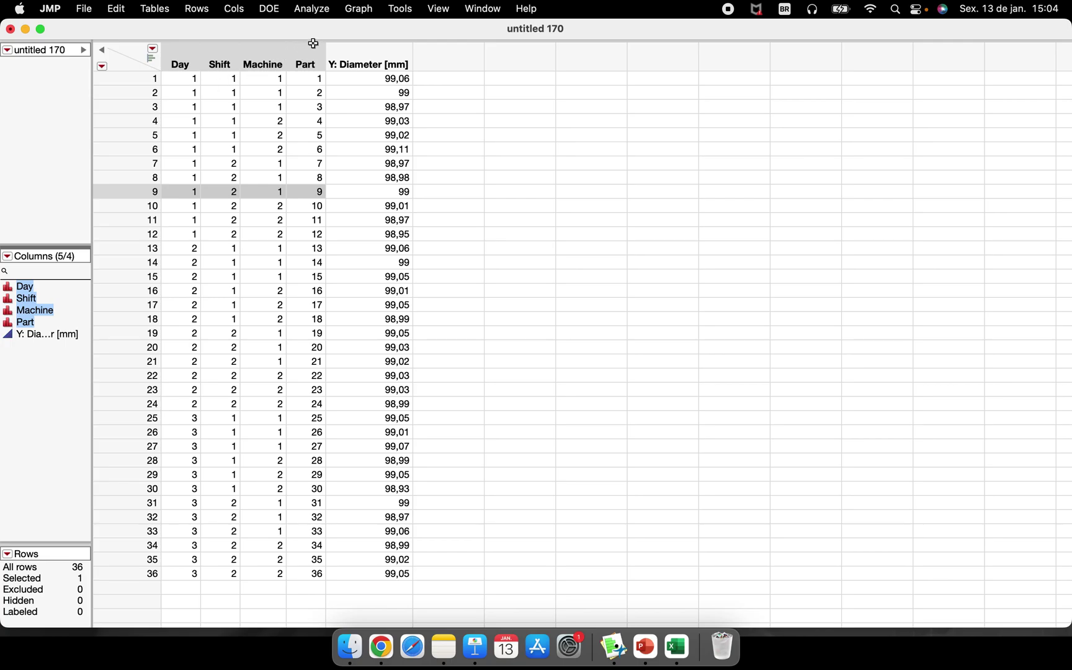
{"action": "left_click", "coordinate": [313, 10]}
- Reveal Variability / Attribute Gauge Chart under Analyze > Quality and Process
{"action": "mouse_move", "coordinate": [357, 229]}
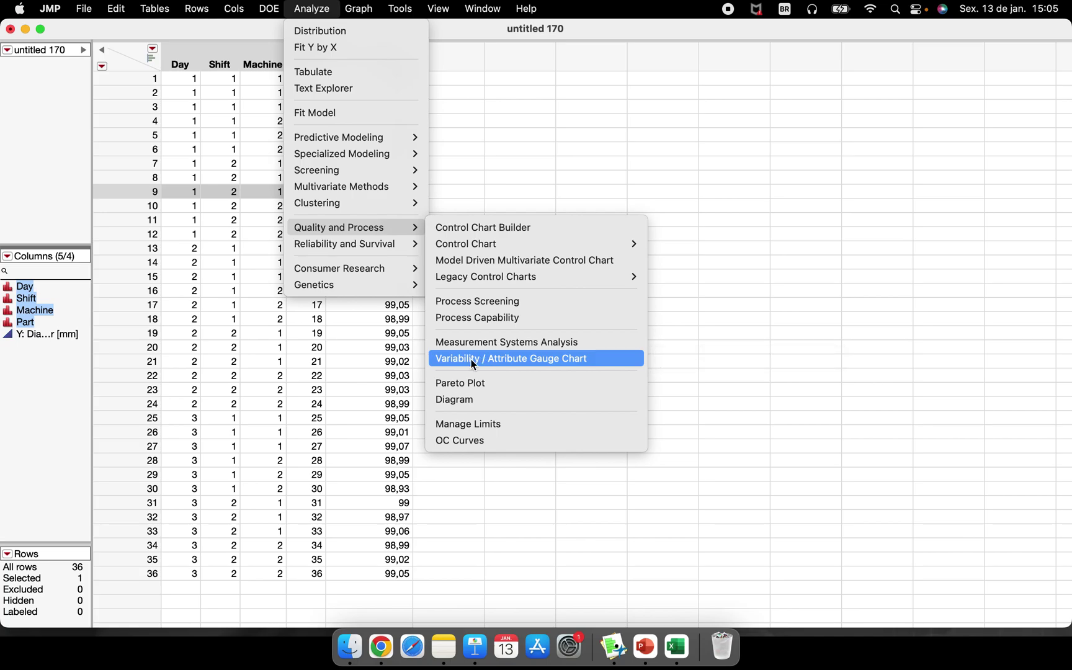
- Launch the Variability / Attribute Gauge dialog and cast Y: Diameter [mm] as Y, Response
{"action": "left_click", "coordinate": [473, 360]}
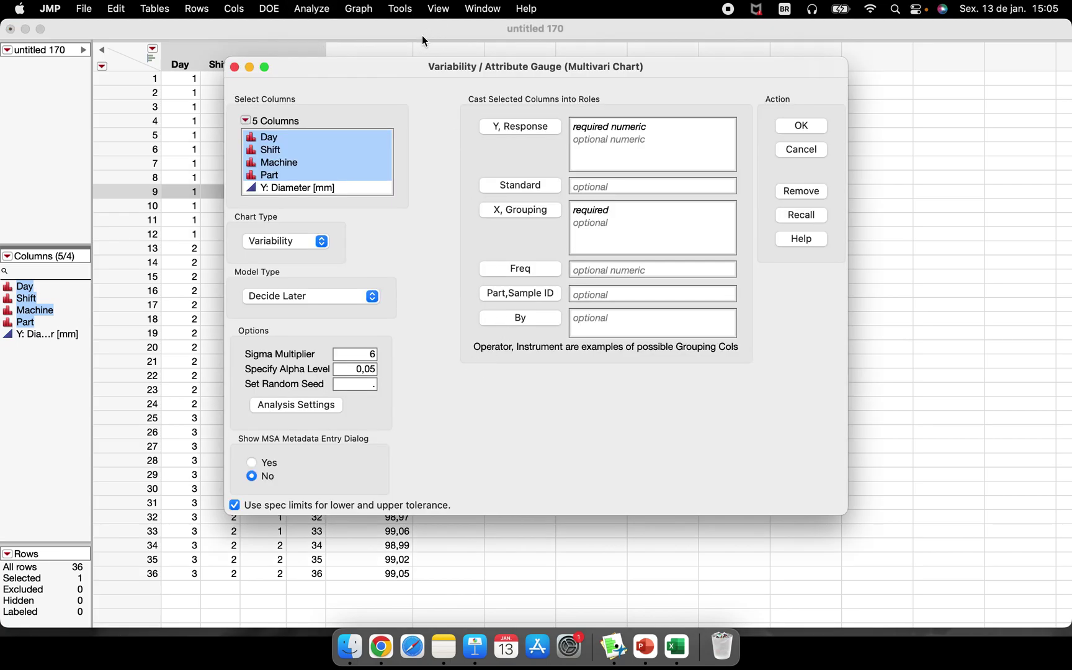
{"action": "left_click_drag", "start_coordinate": [354, 77], "coordinate": [399, 79]}
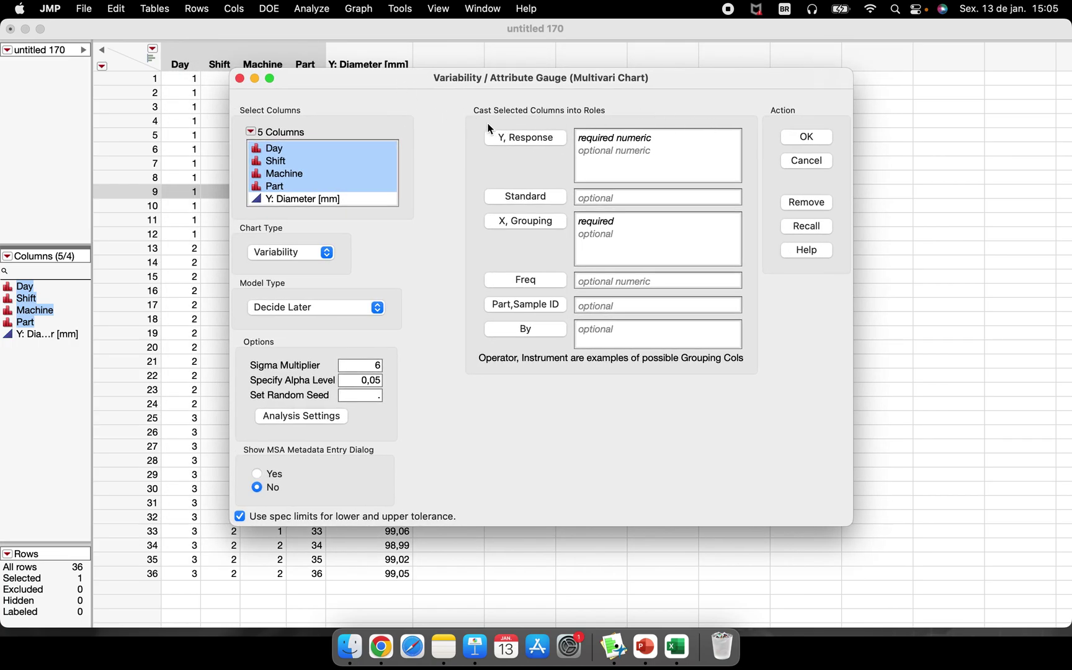
{"action": "left_click", "coordinate": [475, 141]}
{"action": "left_click", "coordinate": [396, 199]}
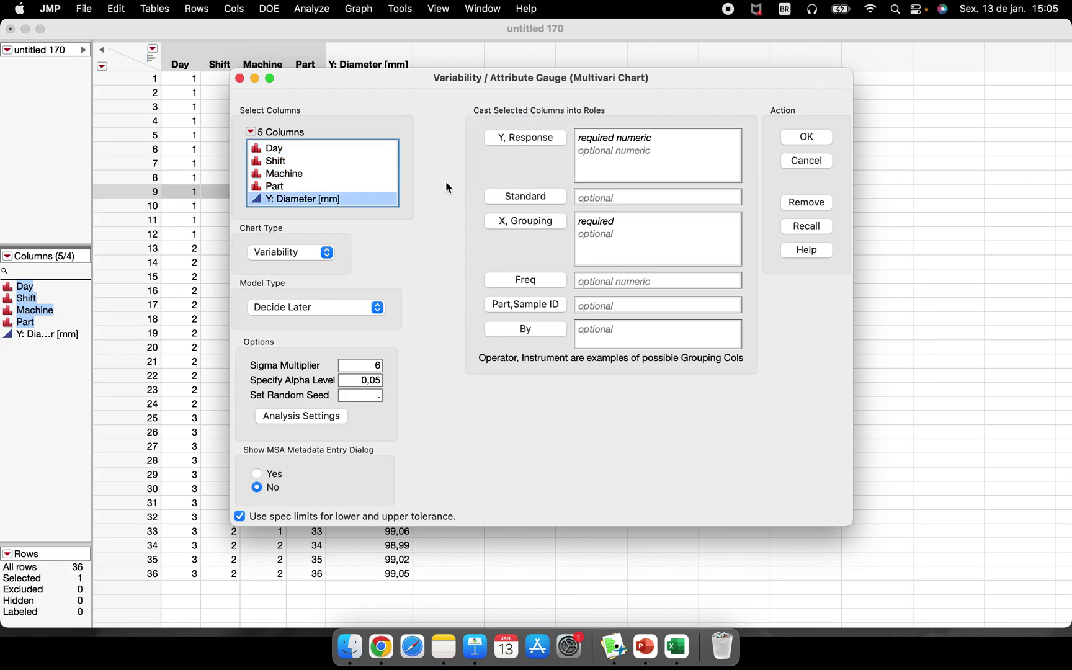
{"action": "left_click", "coordinate": [523, 142]}
{"action": "mouse_move", "coordinate": [473, 211]}
{"action": "left_mouse_down"}
{"action": "mouse_move", "coordinate": [483, 240]}
{"action": "mouse_move", "coordinate": [574, 245]}
{"action": "mouse_move", "coordinate": [565, 212]}
{"action": "mouse_move", "coordinate": [462, 220]}
{"action": "left_mouse_up"}
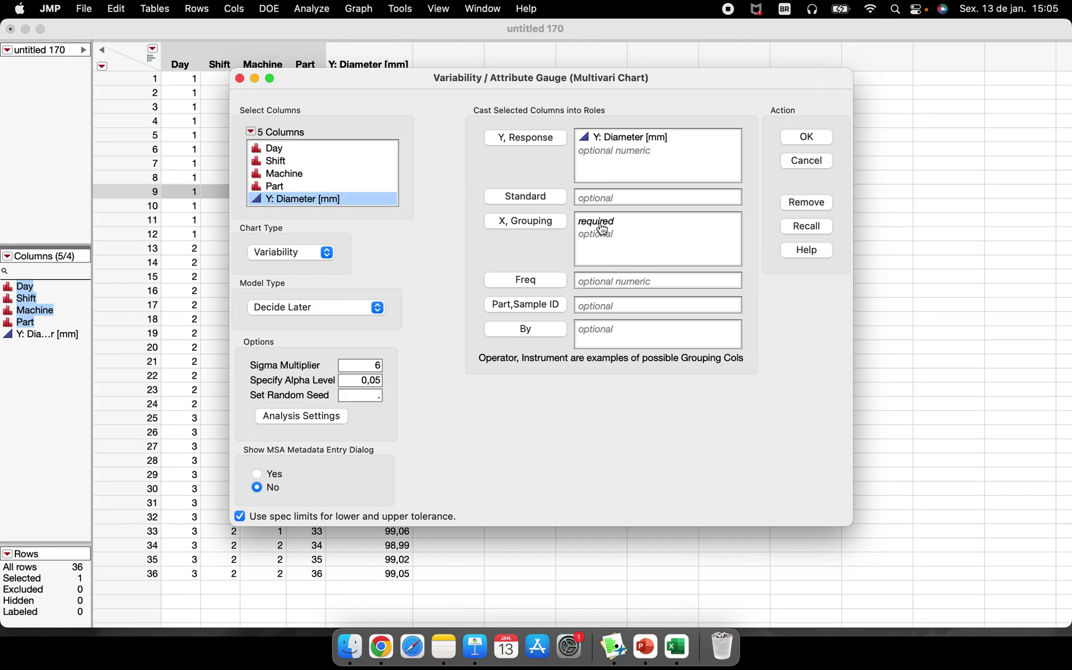
{"action": "left_click", "coordinate": [629, 227]}
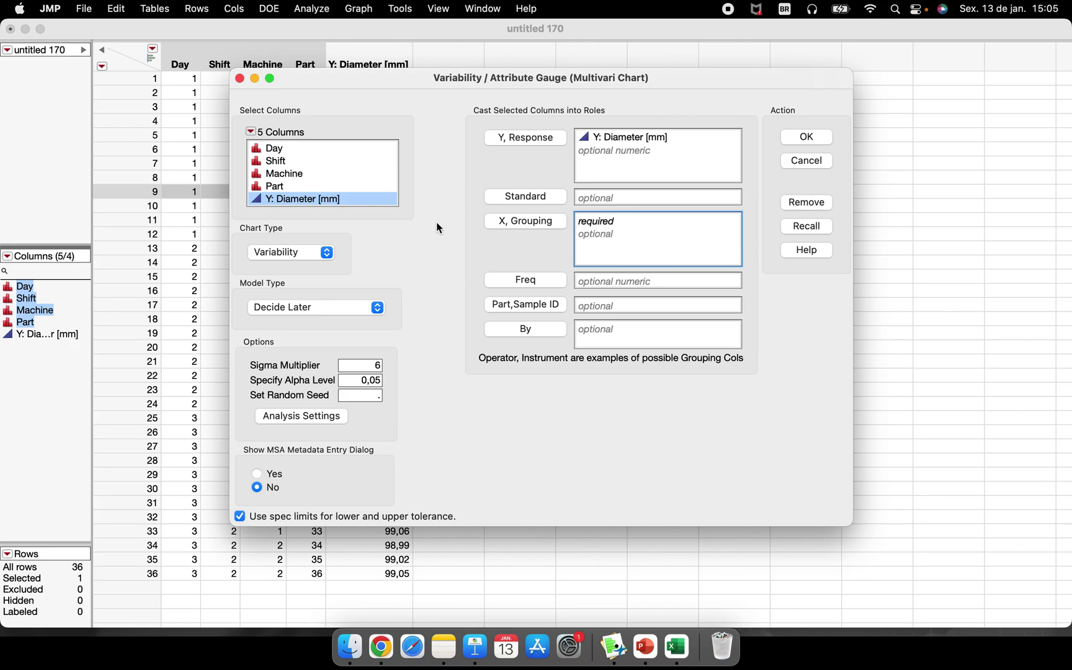
- Cast Day, Shift, Machine and Part as the X, Grouping factors
{"action": "left_click_drag", "start_coordinate": [286, 188], "coordinate": [297, 155]}
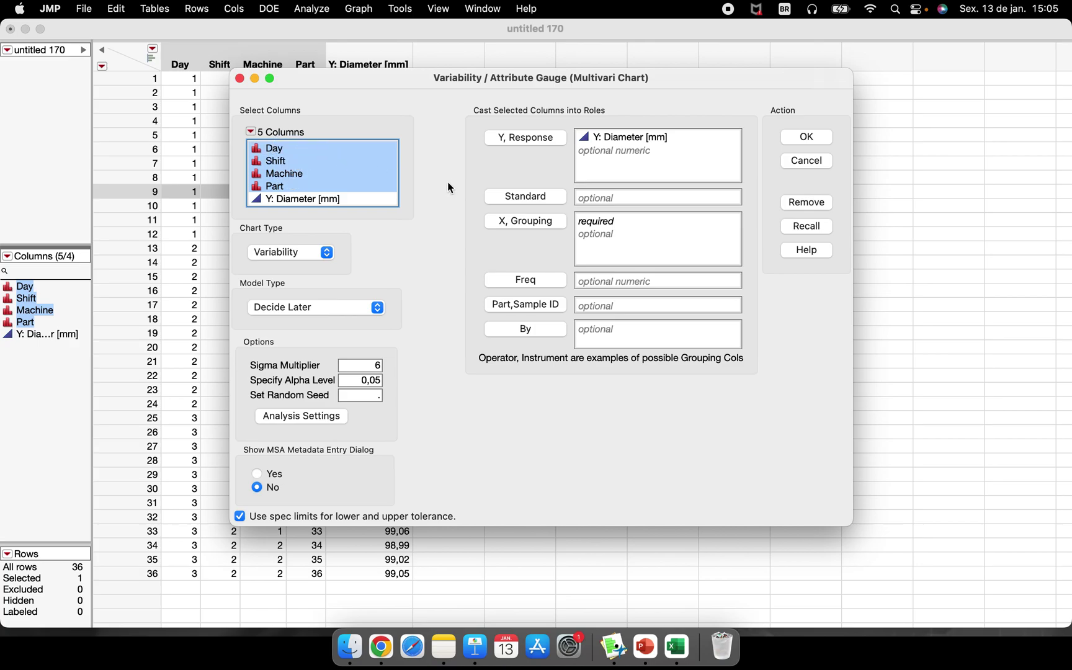
{"action": "left_click", "coordinate": [628, 143]}
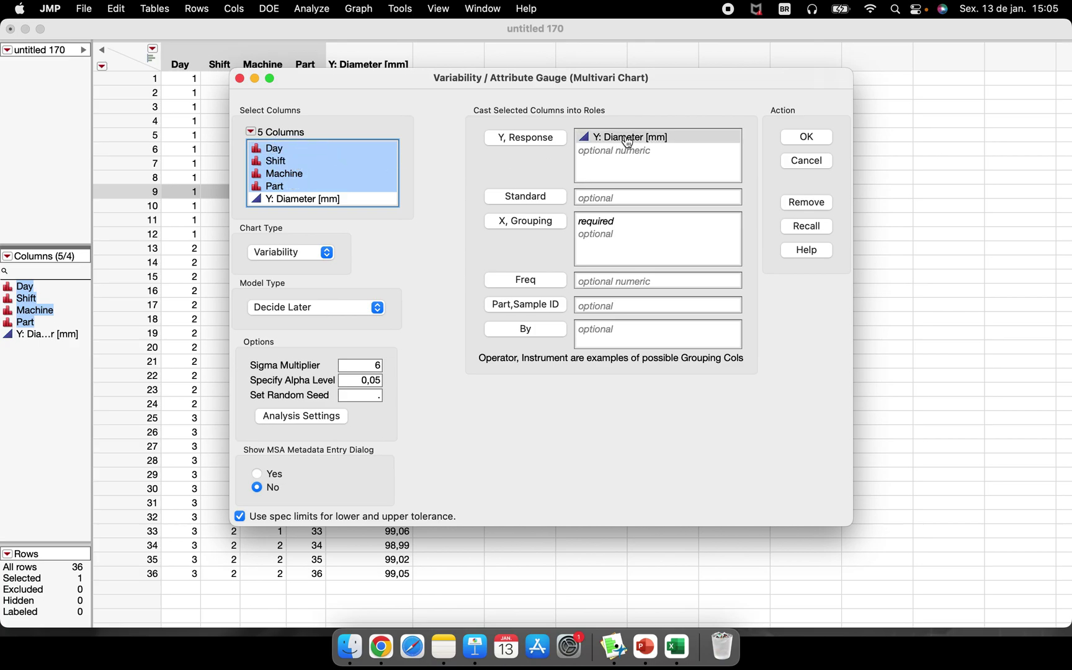
{"action": "left_click", "coordinate": [586, 163]}
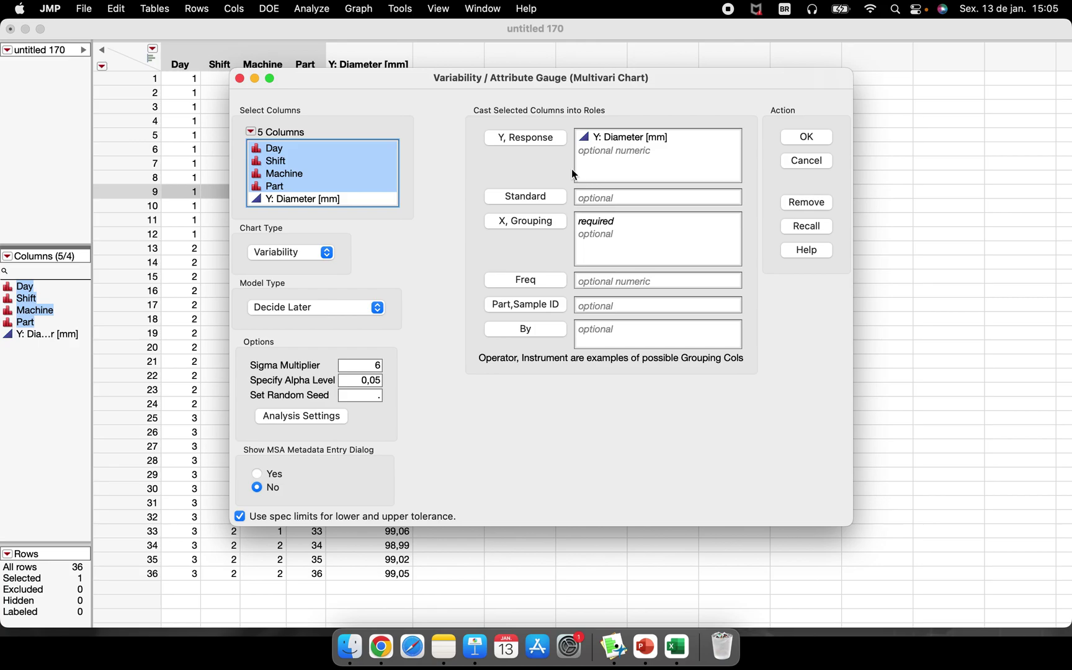
{"action": "left_click", "coordinate": [519, 225]}
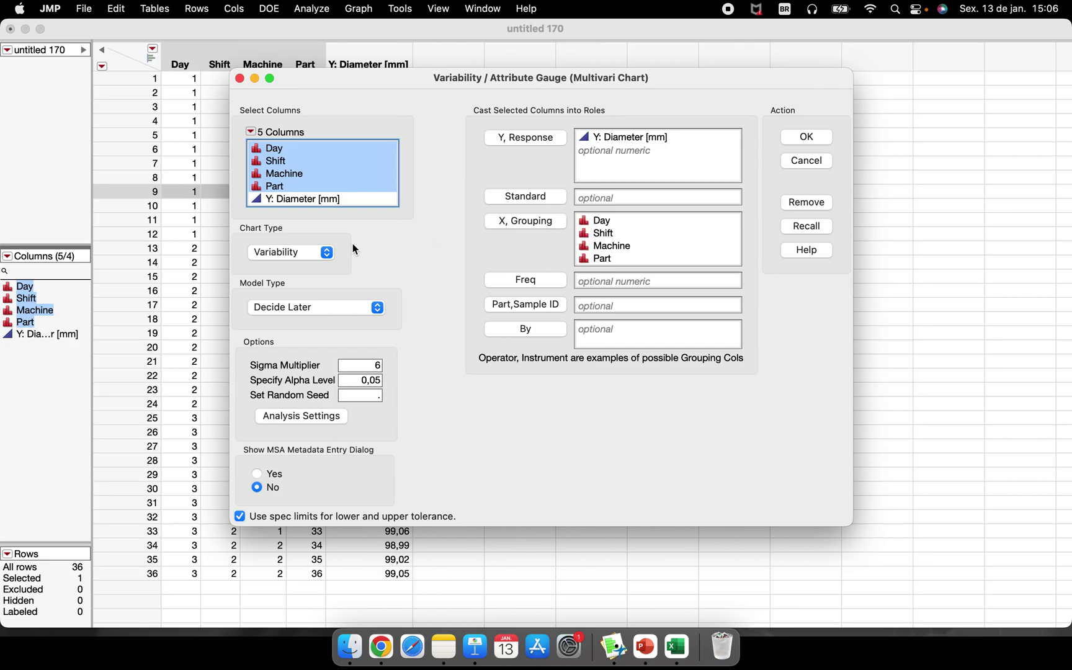
{"action": "mouse_move", "coordinate": [354, 249]}
{"action": "left_mouse_down"}
{"action": "mouse_move", "coordinate": [304, 224]}
{"action": "mouse_move", "coordinate": [246, 230]}
{"action": "left_mouse_up"}
{"action": "mouse_move", "coordinate": [361, 243]}
{"action": "left_mouse_down"}
{"action": "mouse_move", "coordinate": [264, 254]}
{"action": "mouse_move", "coordinate": [366, 217]}
{"action": "left_mouse_up"}
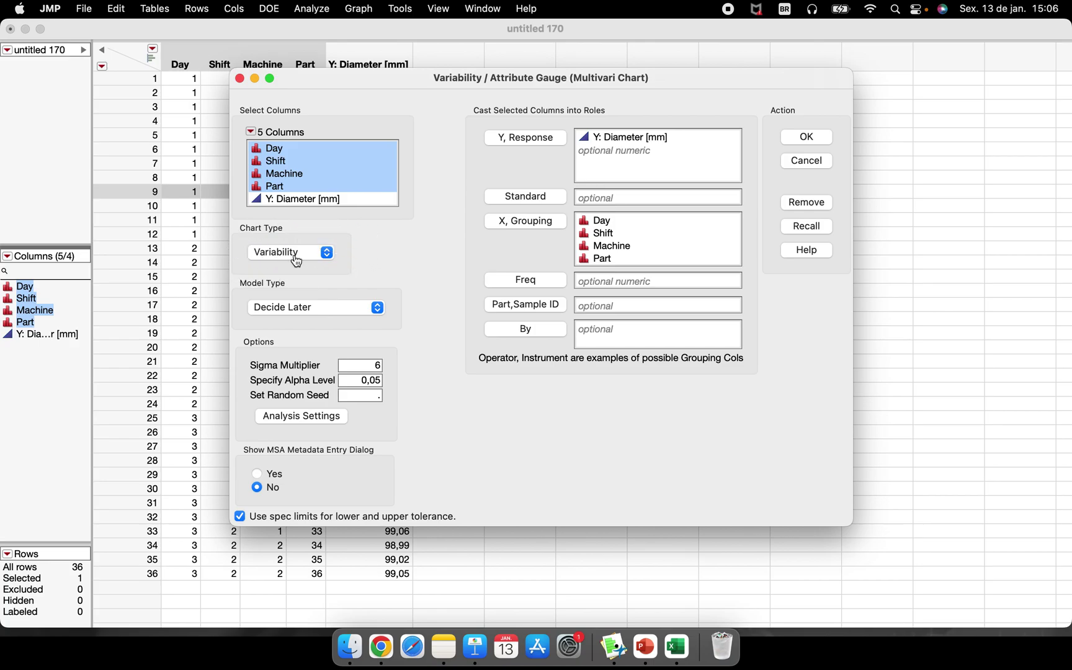
- Keep Variability as the chart type and run the analysis
{"action": "left_click", "coordinate": [296, 258]}
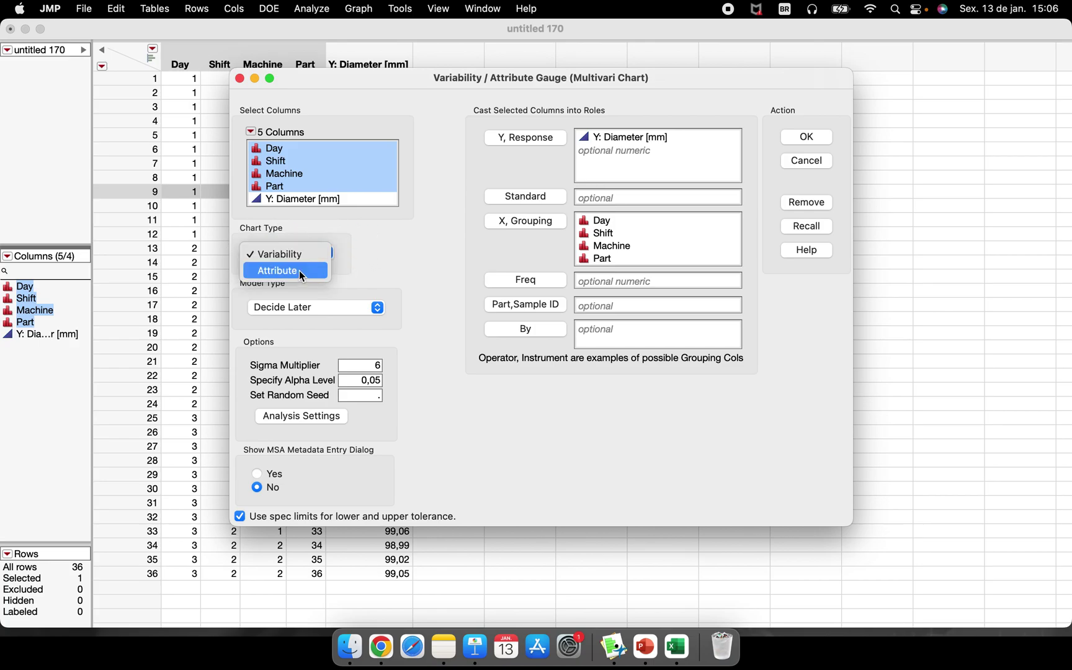
{"action": "left_click", "coordinate": [375, 266]}
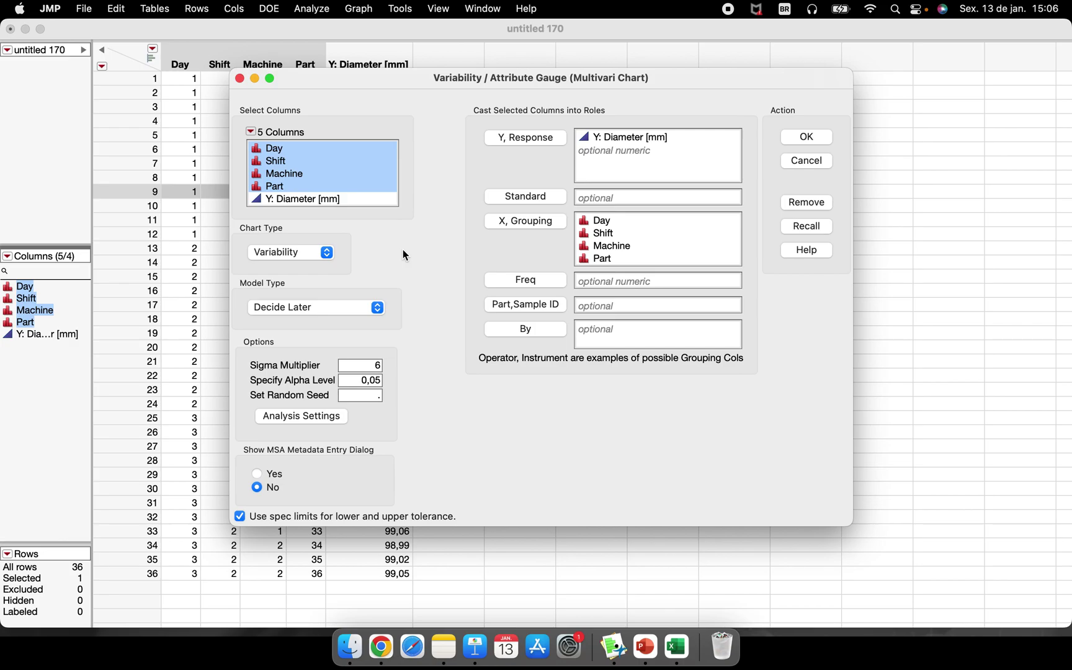
{"action": "left_click", "coordinate": [289, 251]}
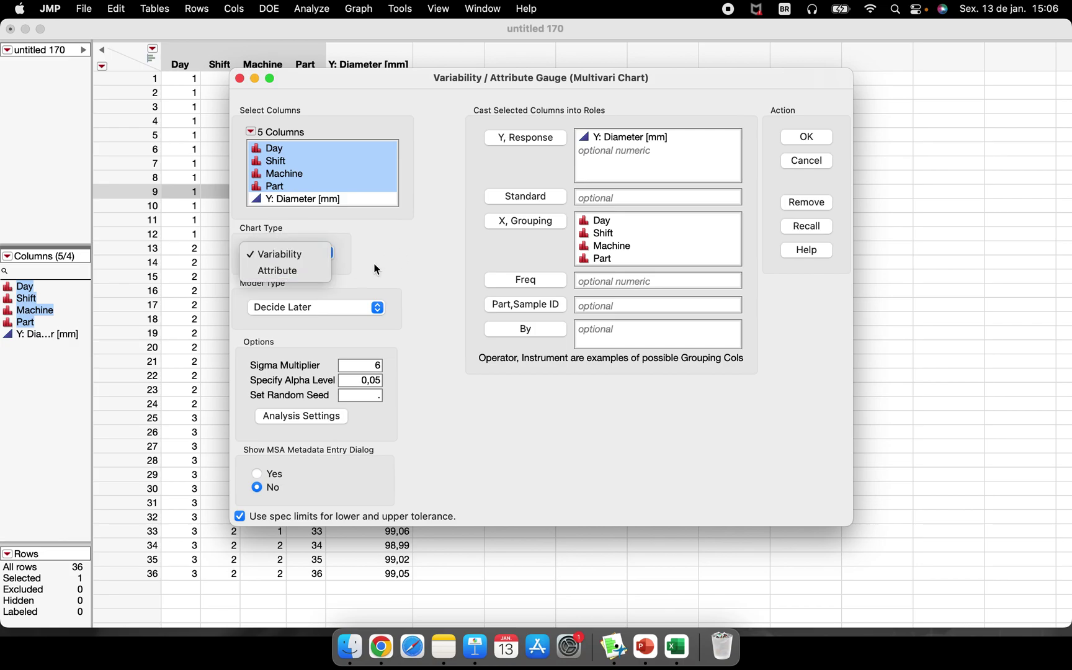
{"action": "left_click", "coordinate": [397, 270]}
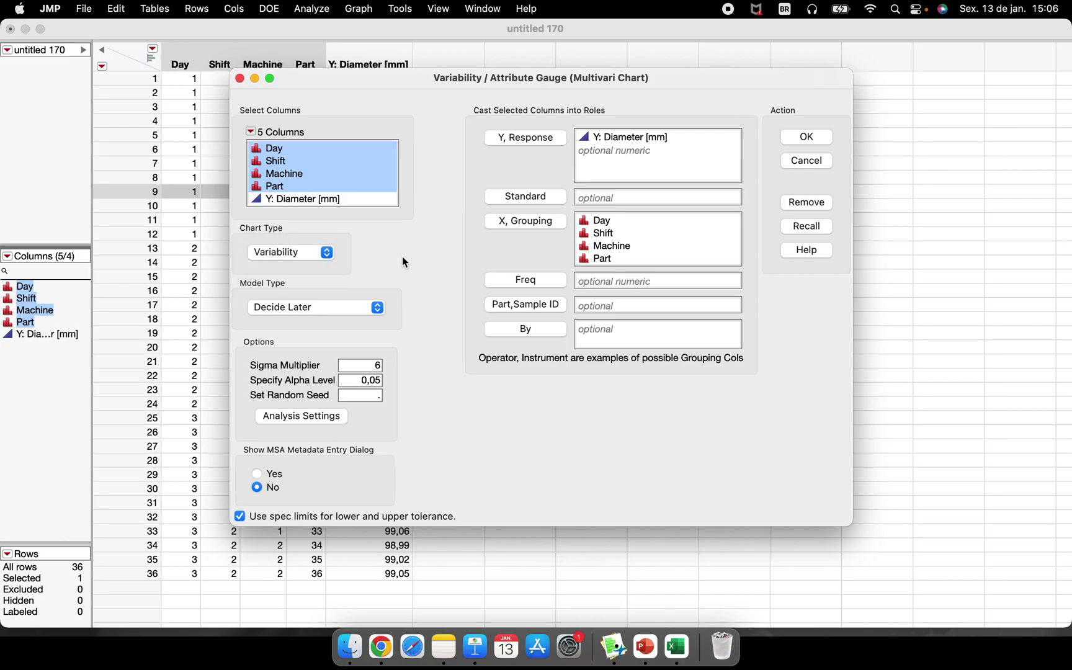
{"action": "left_click", "coordinate": [634, 144]}
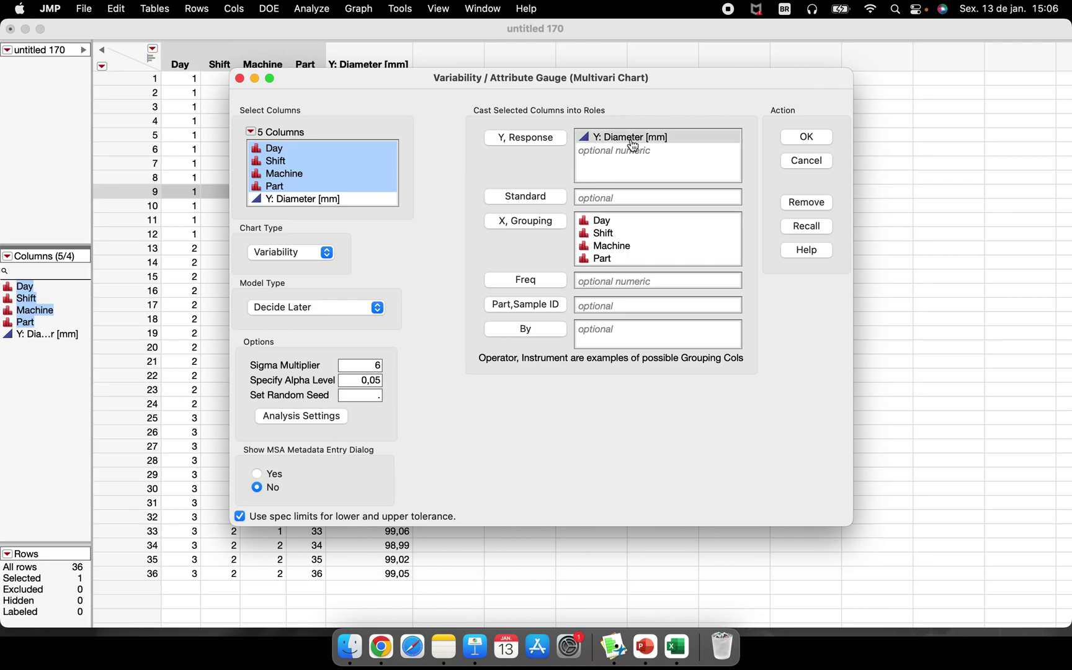
{"action": "left_click", "coordinate": [677, 186]}
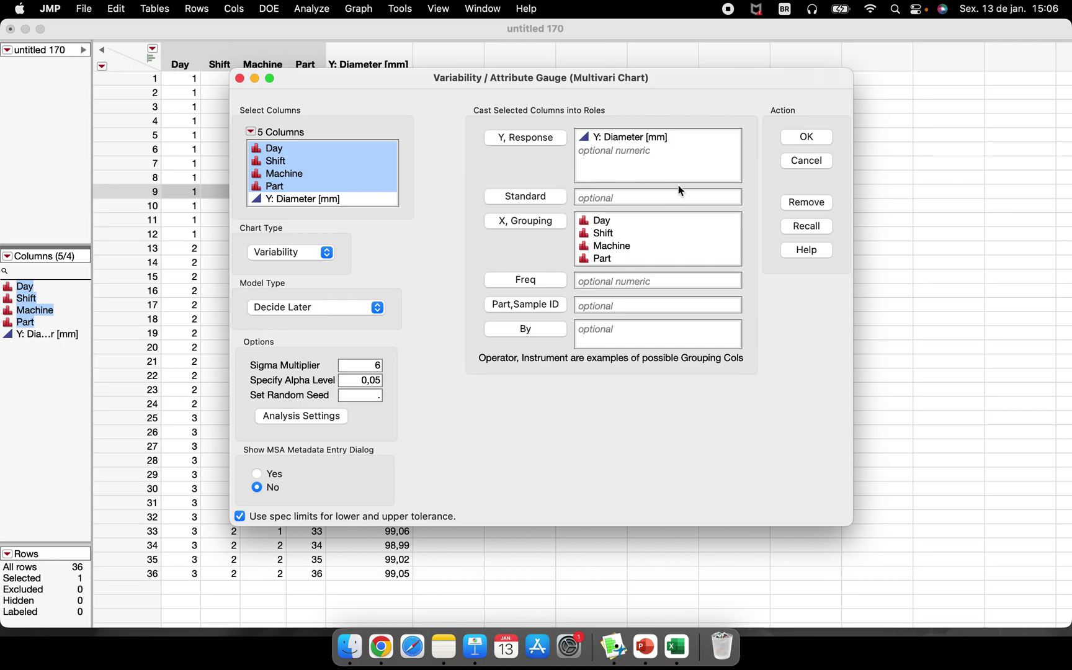
{"action": "left_click", "coordinate": [800, 138]}
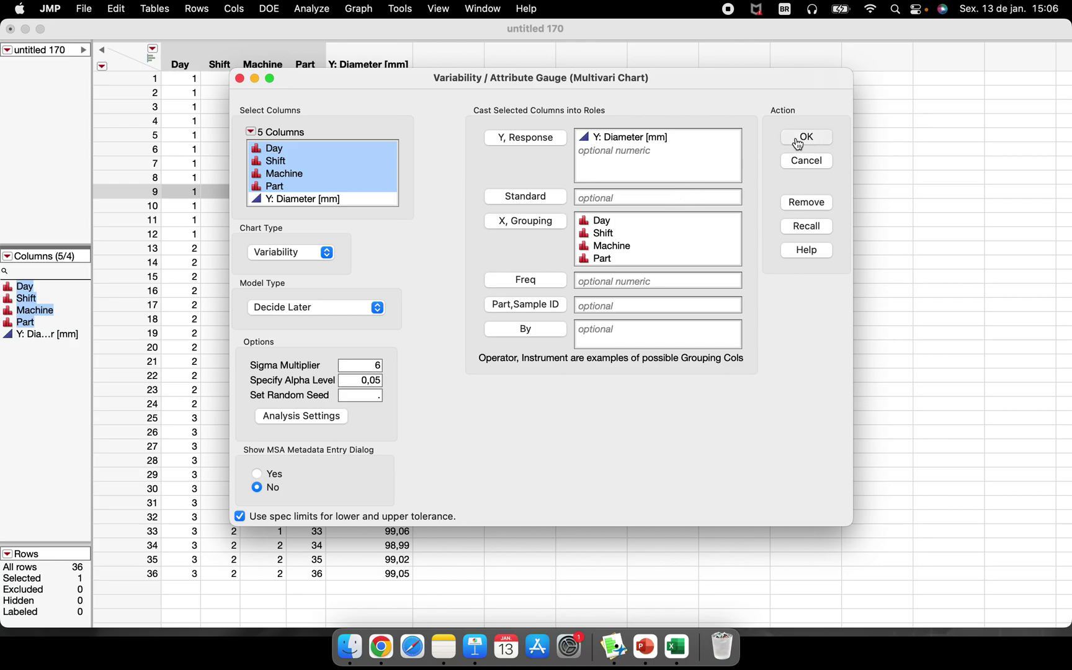
- Move the report higher and box-select the points for parts 13 to 29
{"action": "left_click_drag", "start_coordinate": [440, 265], "coordinate": [646, 91]}
{"action": "left_click", "coordinate": [478, 215]}
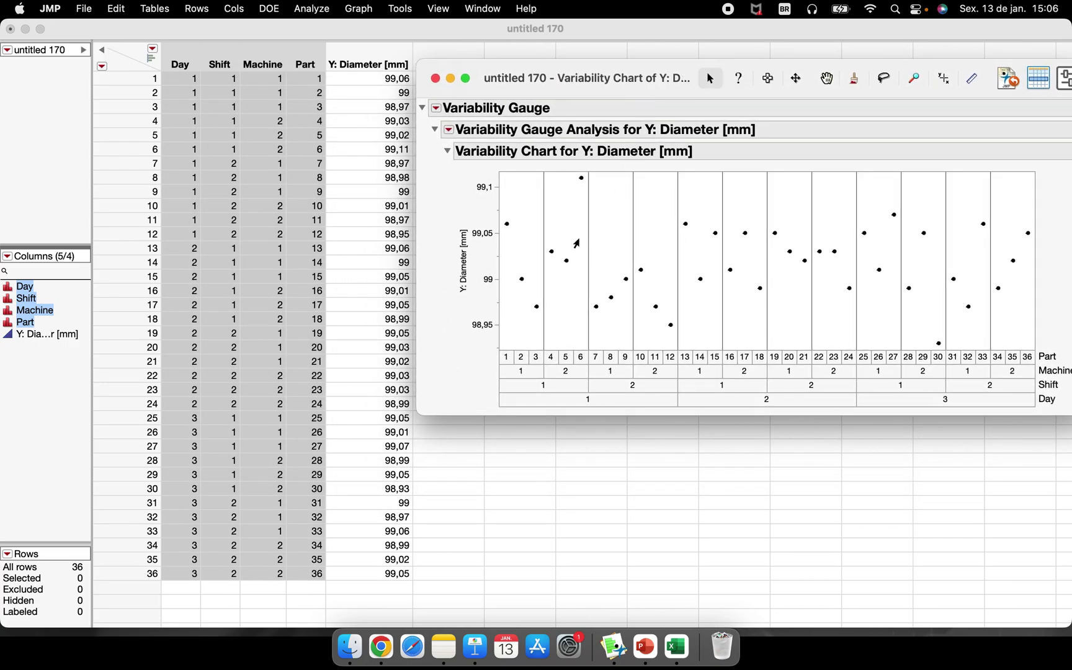
{"action": "left_click_drag", "start_coordinate": [666, 200], "coordinate": [940, 315]}
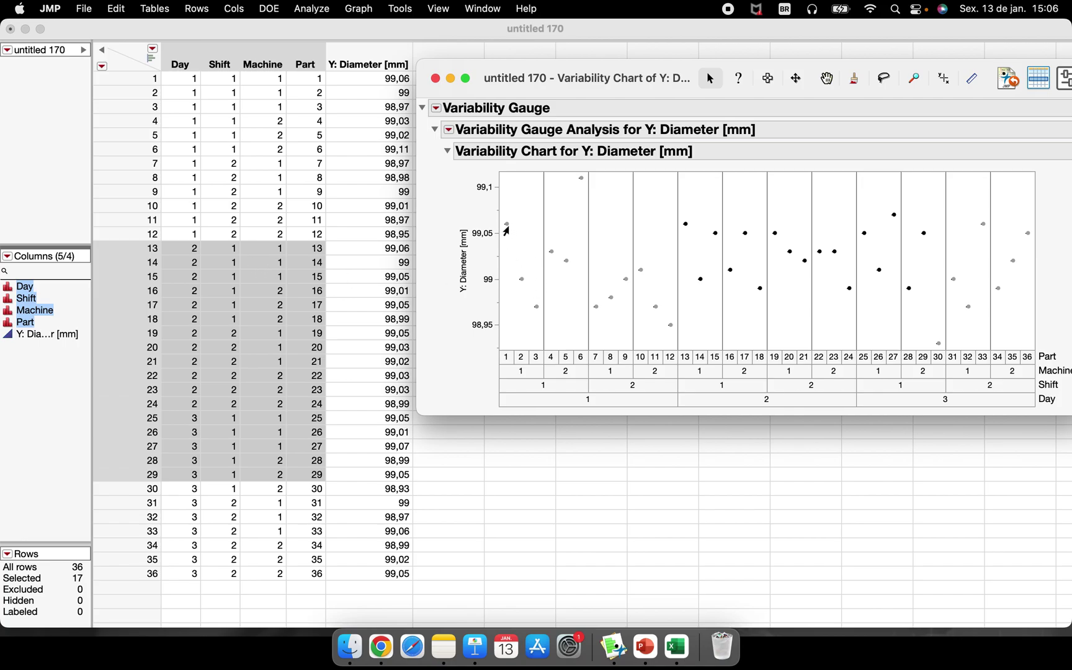
- Inspect single points for parts 7–12, clear the selection, and maximize the report window
{"action": "left_click", "coordinate": [506, 226]}
{"action": "left_click", "coordinate": [577, 180]}
{"action": "left_click", "coordinate": [558, 264]}
{"action": "left_click", "coordinate": [592, 306]}
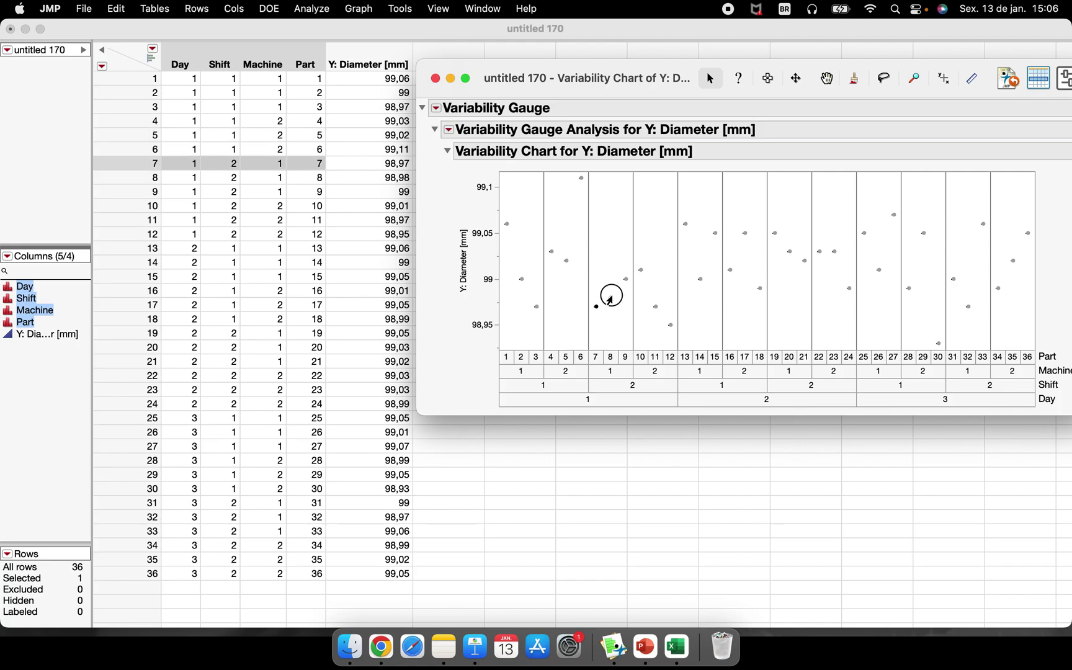
{"action": "left_click", "coordinate": [610, 298]}
{"action": "left_click", "coordinate": [625, 279]}
{"action": "left_click", "coordinate": [640, 271]}
{"action": "left_click", "coordinate": [654, 306]}
{"action": "left_click", "coordinate": [670, 323]}
{"action": "left_click", "coordinate": [674, 287]}
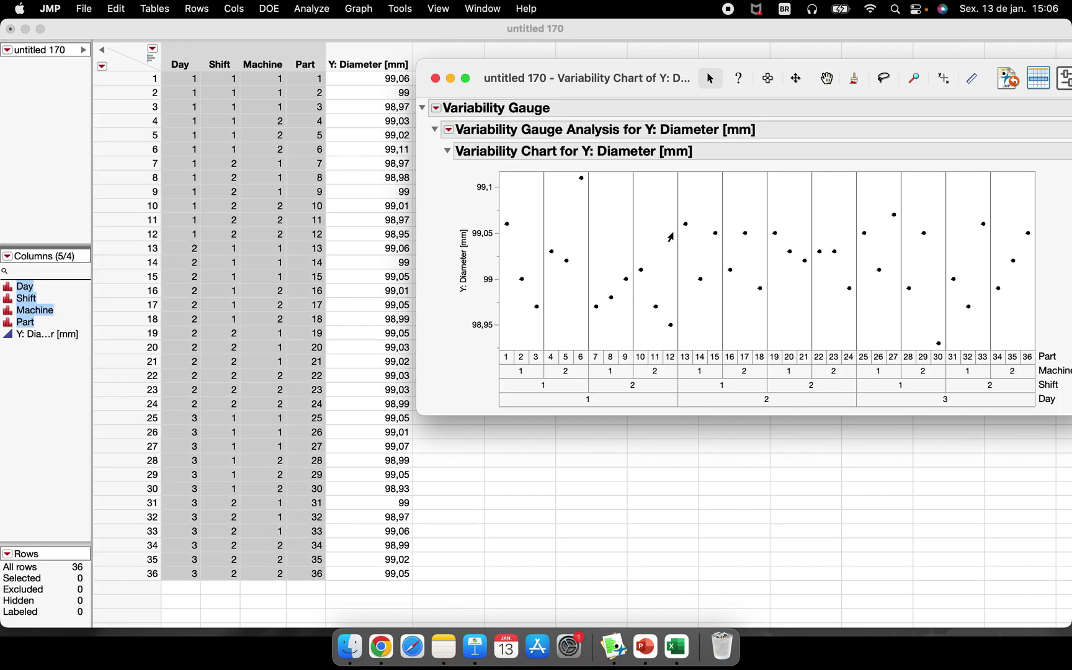
{"action": "left_click", "coordinate": [465, 78]}
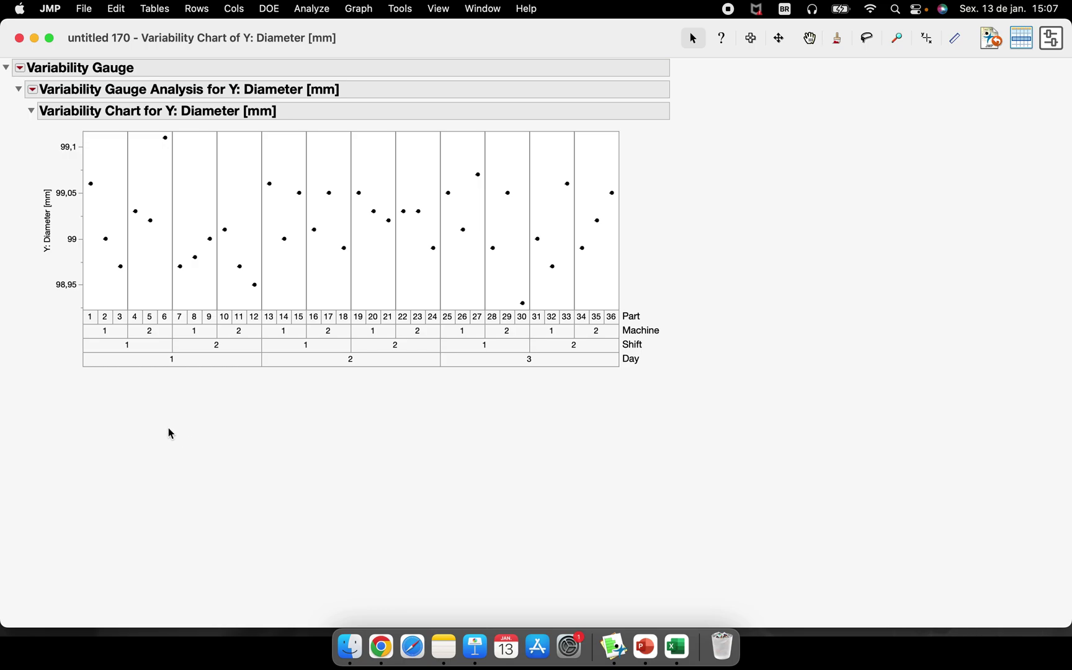
{"action": "mouse_move", "coordinate": [35, 141]}
{"action": "left_mouse_down"}
{"action": "mouse_move", "coordinate": [36, 269]}
{"action": "mouse_move", "coordinate": [87, 282]}
{"action": "mouse_move", "coordinate": [82, 113]}
{"action": "mouse_move", "coordinate": [22, 192]}
{"action": "left_mouse_up"}
{"action": "left_click", "coordinate": [90, 183]}
{"action": "left_click", "coordinate": [120, 269]}
{"action": "left_click", "coordinate": [149, 220]}
{"action": "left_click", "coordinate": [364, 254]}
- Turn on Connect Cell Means from the Variability Gauge Analysis red triangle menu
{"action": "mouse_move", "coordinate": [446, 197]}
{"action": "left_click", "coordinate": [32, 90]}
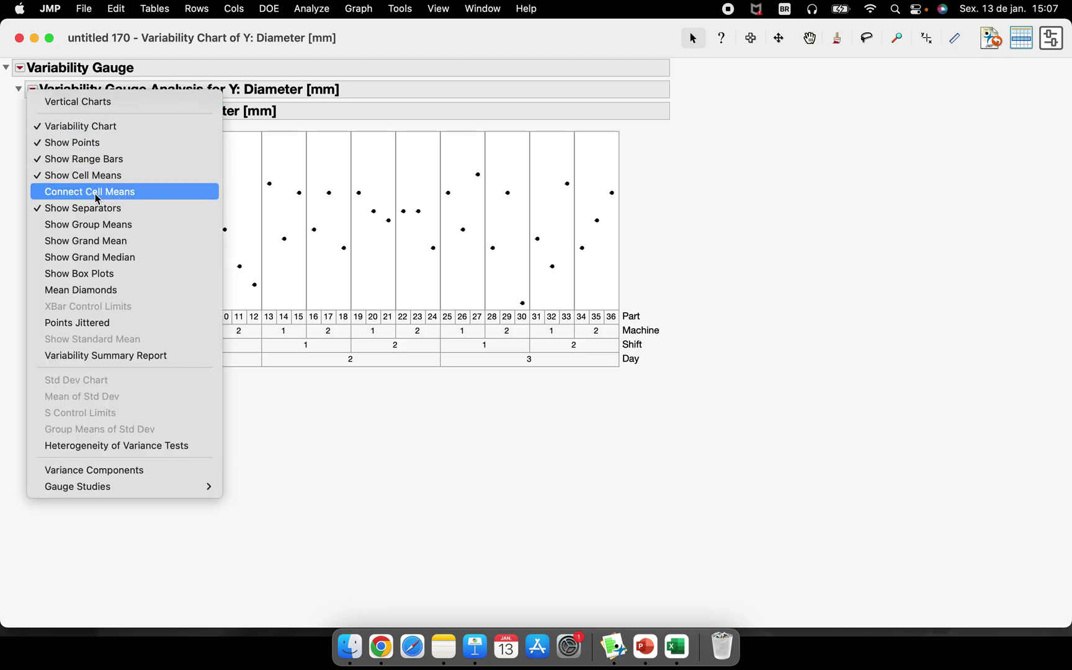
{"action": "left_click", "coordinate": [142, 196]}
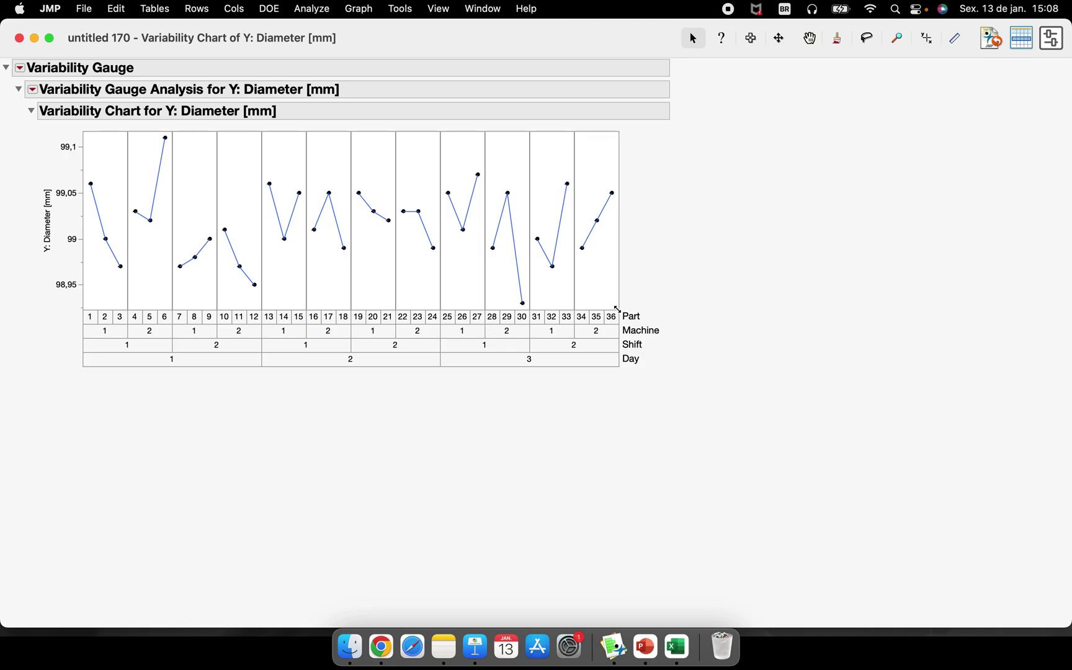
- Drag the lower-right corner to widen the Y: Diameter [mm] variability chart
{"action": "mouse_move", "coordinate": [616, 308]}
{"action": "left_mouse_down"}
{"action": "mouse_move", "coordinate": [740, 438]}
{"action": "mouse_move", "coordinate": [740, 490]}
{"action": "mouse_move", "coordinate": [869, 284]}
{"action": "mouse_move", "coordinate": [354, 280]}
{"action": "mouse_move", "coordinate": [351, 267]}
{"action": "mouse_move", "coordinate": [620, 263]}
{"action": "mouse_move", "coordinate": [629, 305]}
{"action": "left_mouse_up"}
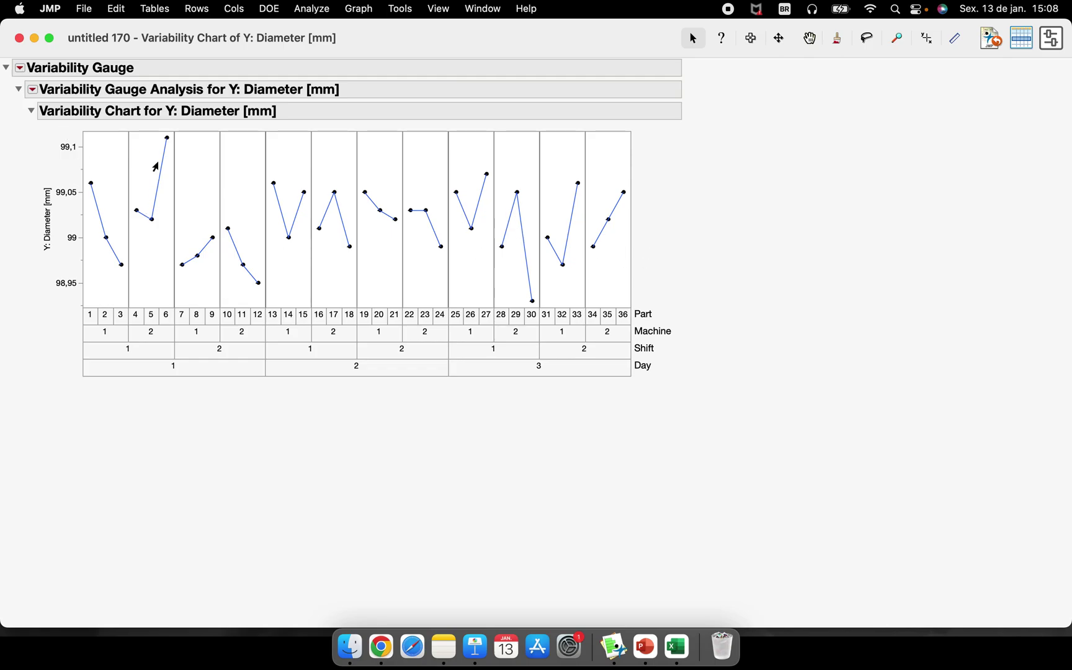
{"action": "left_click", "coordinate": [32, 89]}
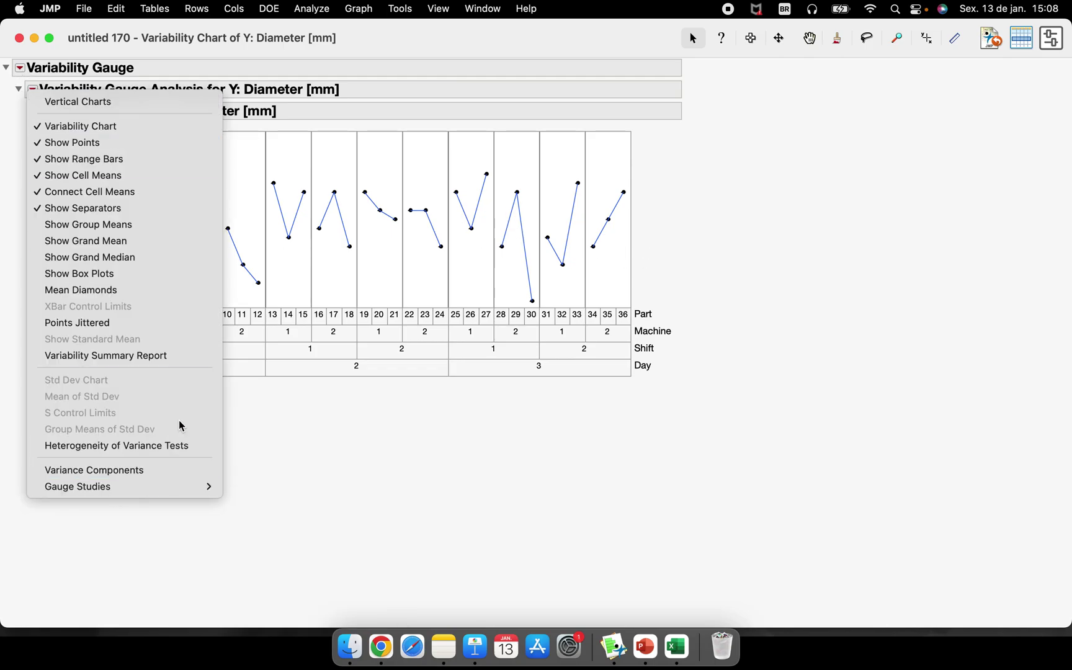
{"action": "right_click", "coordinate": [15, 89]}
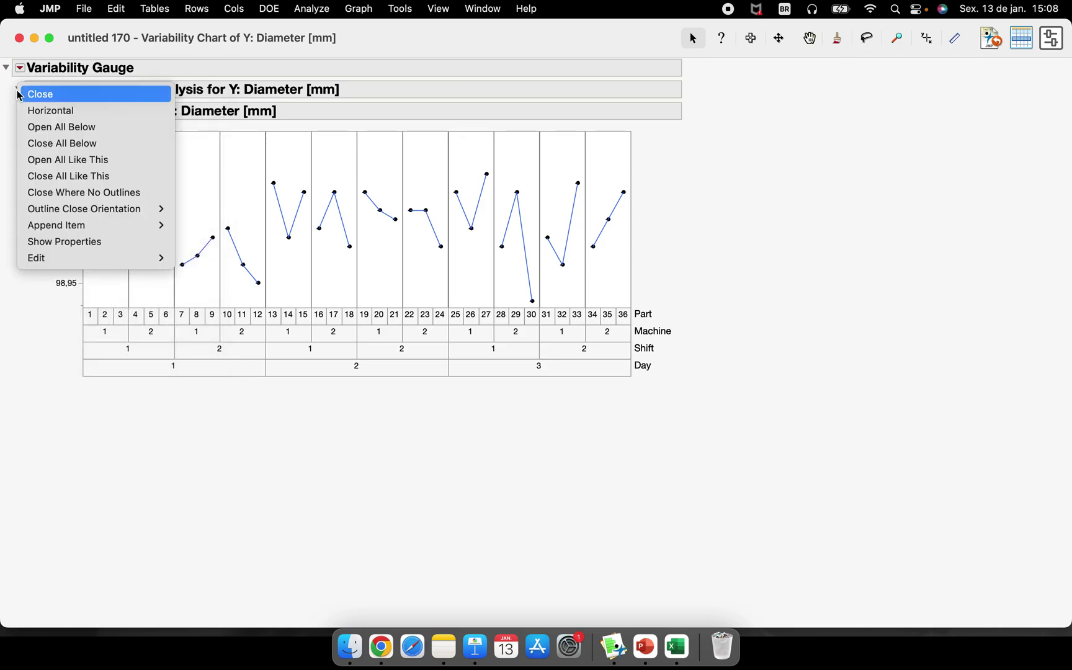
{"action": "left_click", "coordinate": [12, 93]}
{"action": "right_click", "coordinate": [12, 93]}
{"action": "mouse_move", "coordinate": [50, 261]}
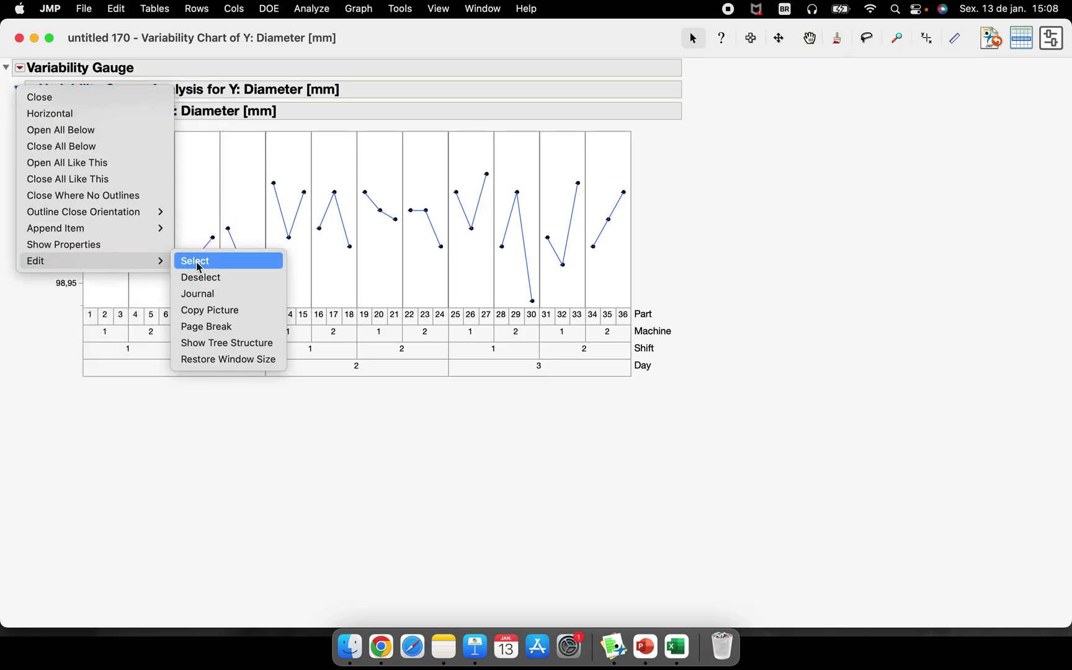
{"action": "left_click", "coordinate": [825, 477]}
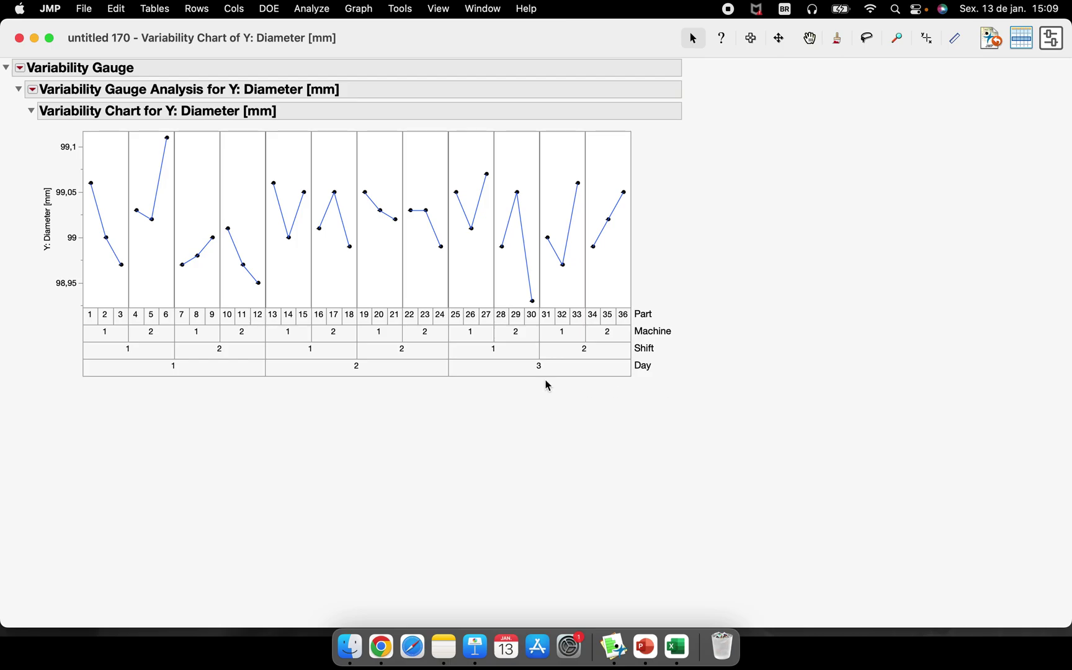
- Choose Redo > Relaunch Analysis from the top Variability Gauge red triangle menu
{"action": "left_click", "coordinate": [310, 8]}
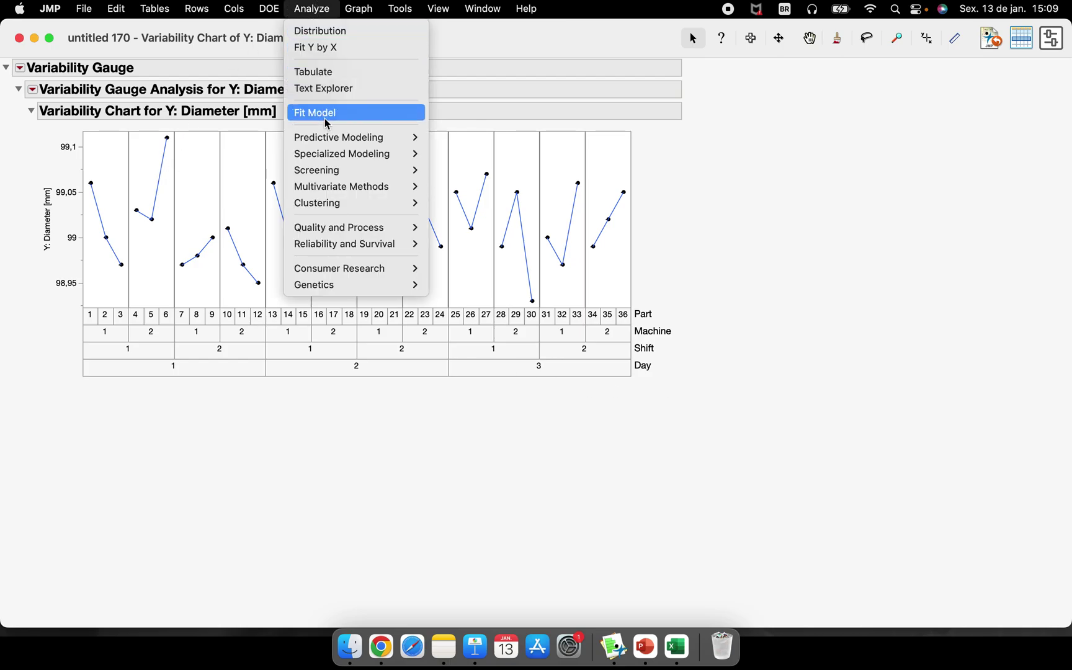
{"action": "mouse_move", "coordinate": [408, 232]}
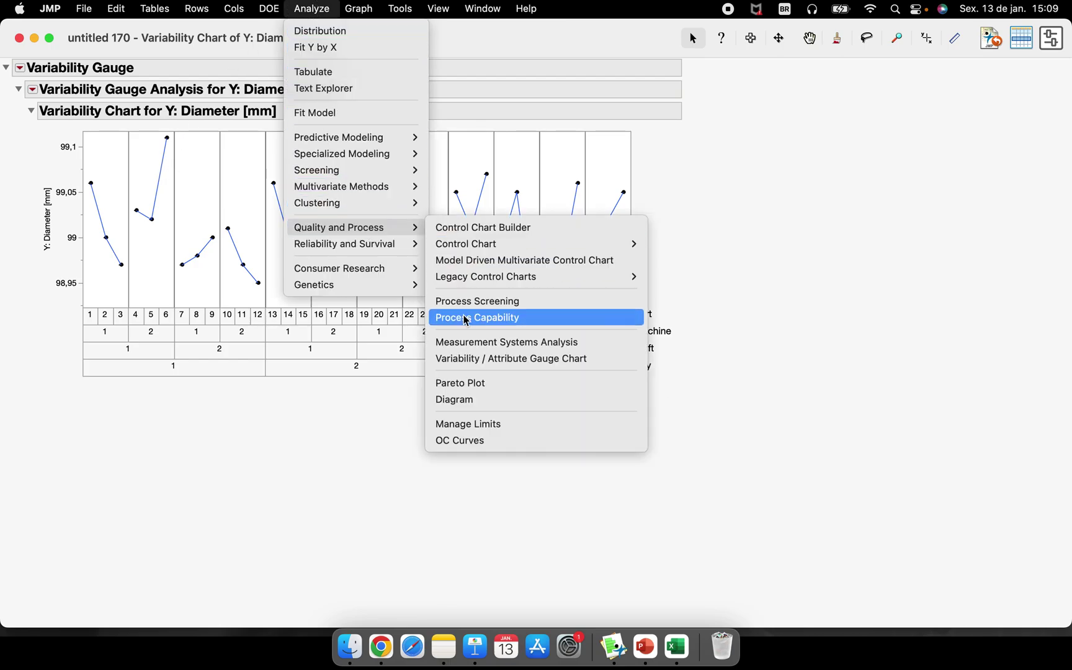
{"action": "left_click", "coordinate": [218, 437]}
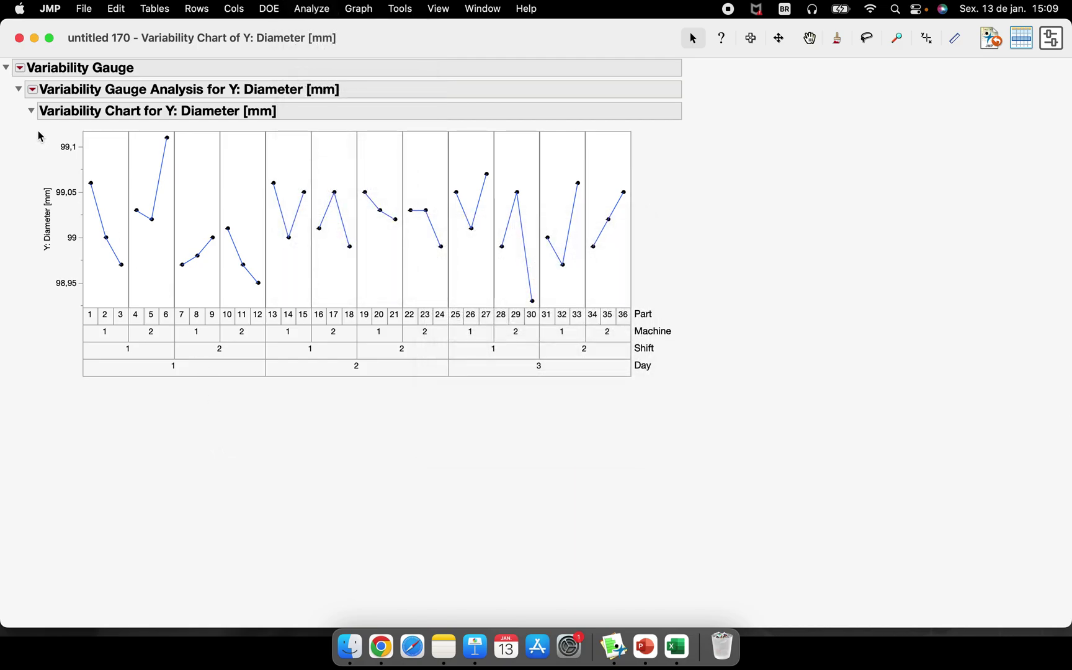
{"action": "left_click", "coordinate": [33, 91]}
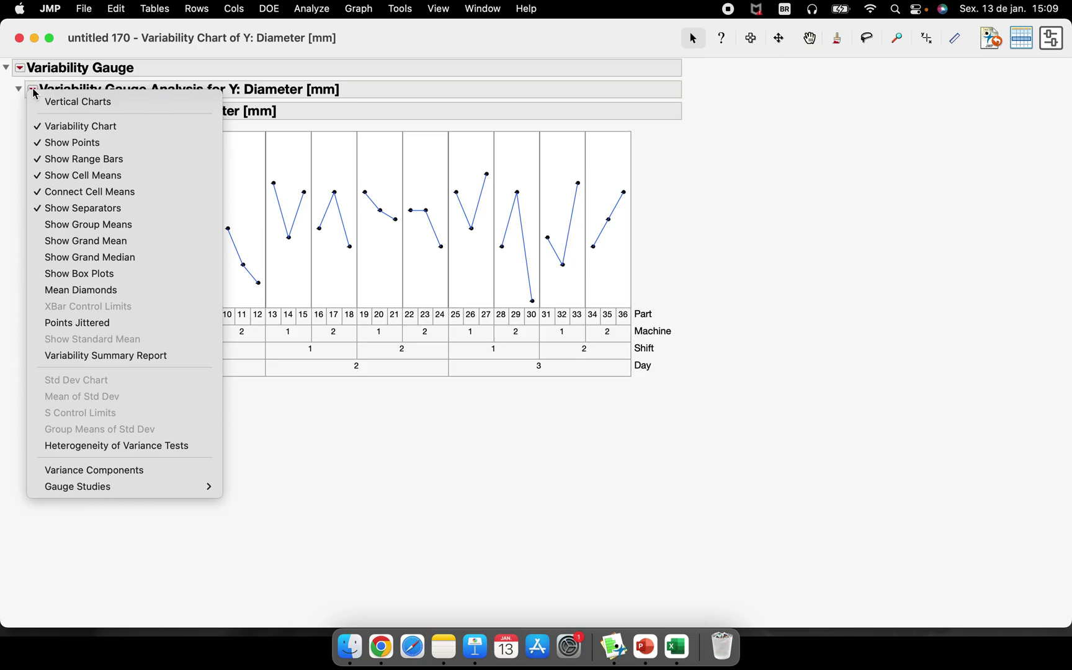
{"action": "left_click", "coordinate": [19, 67]}
{"action": "left_click", "coordinate": [20, 67]}
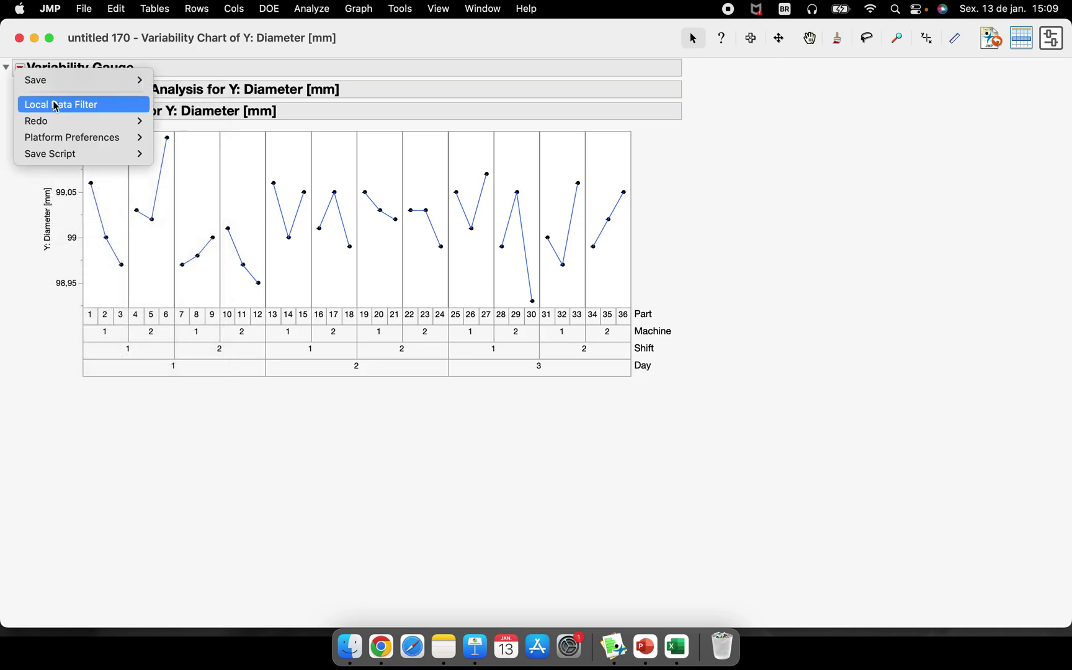
{"action": "mouse_move", "coordinate": [132, 124]}
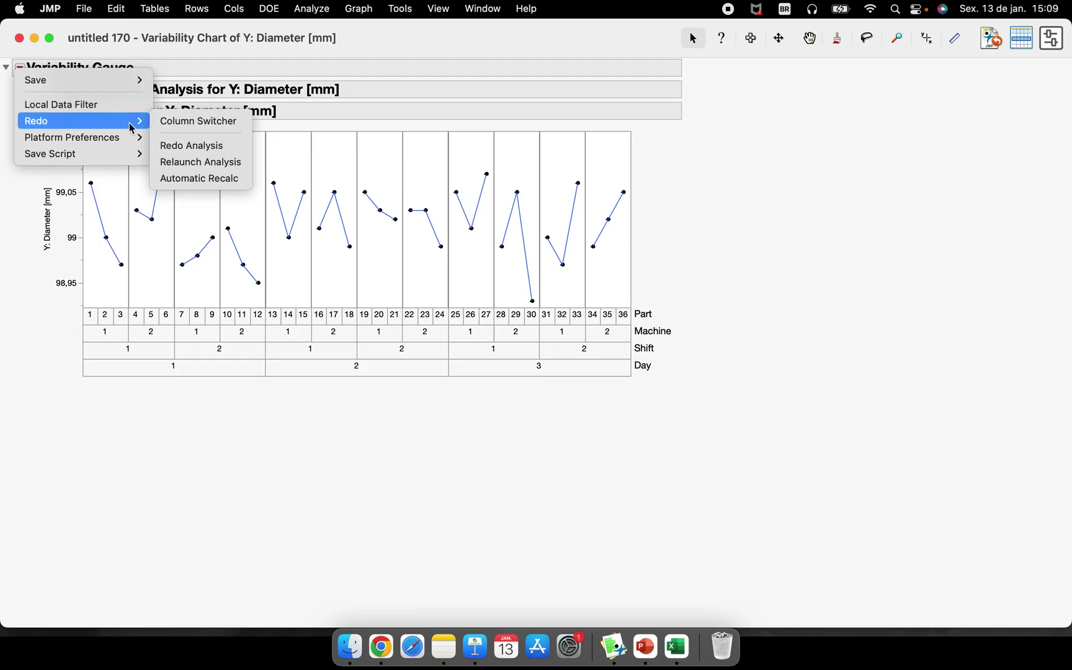
{"action": "left_click", "coordinate": [192, 163]}
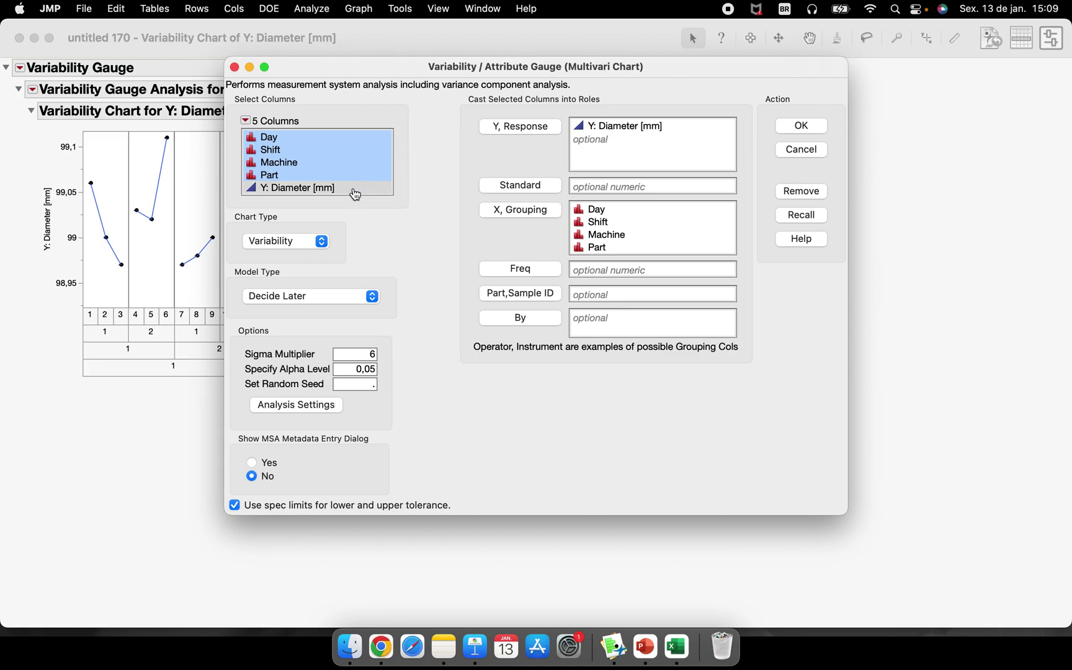
- Move Day into the By role, keep Shift, Machine, Part as grouping, and run it
{"action": "left_click", "coordinate": [627, 214]}
{"action": "left_click_drag", "start_coordinate": [619, 208], "coordinate": [645, 322]}
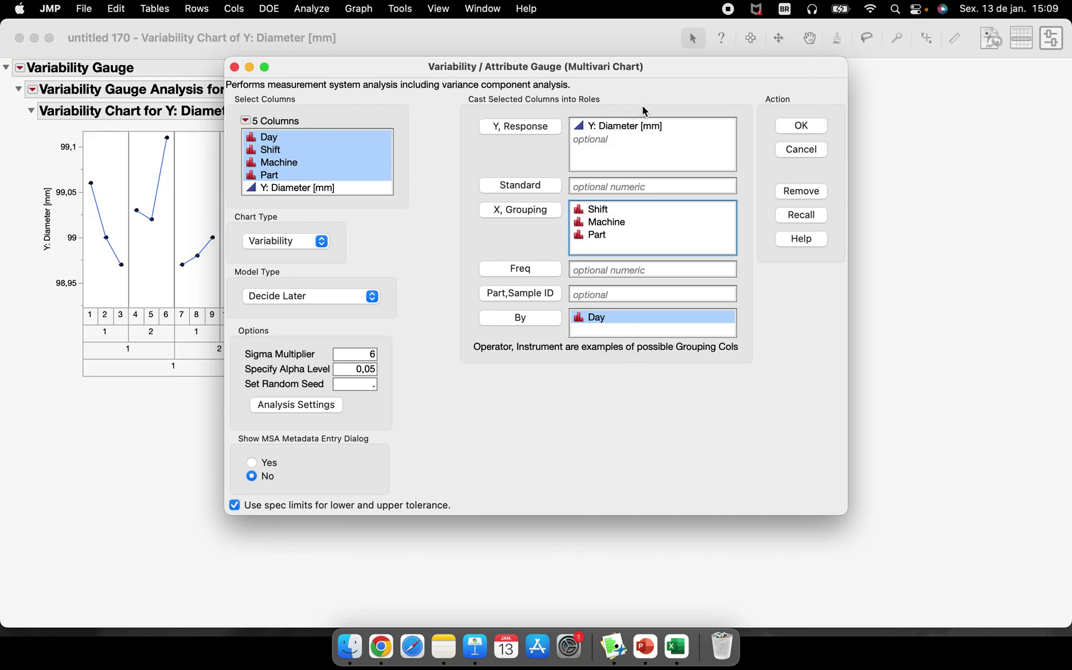
{"action": "mouse_move", "coordinate": [620, 103]}
{"action": "left_mouse_down"}
{"action": "mouse_move", "coordinate": [559, 125]}
{"action": "mouse_move", "coordinate": [682, 145]}
{"action": "mouse_move", "coordinate": [611, 112]}
{"action": "left_mouse_up"}
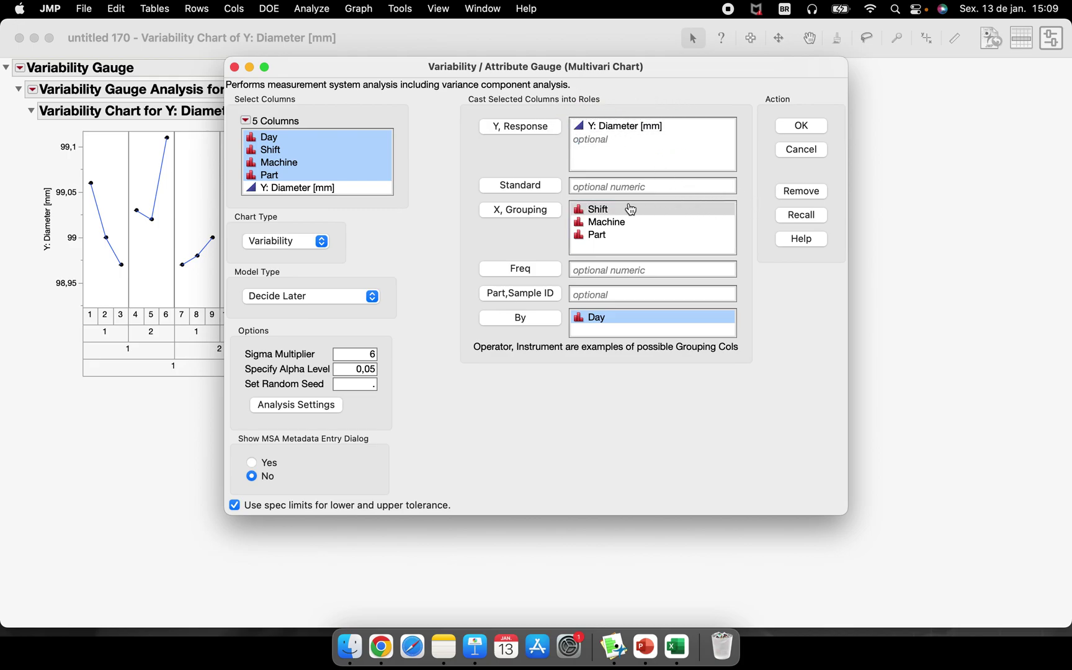
{"action": "left_click_drag", "start_coordinate": [617, 210], "coordinate": [624, 242]}
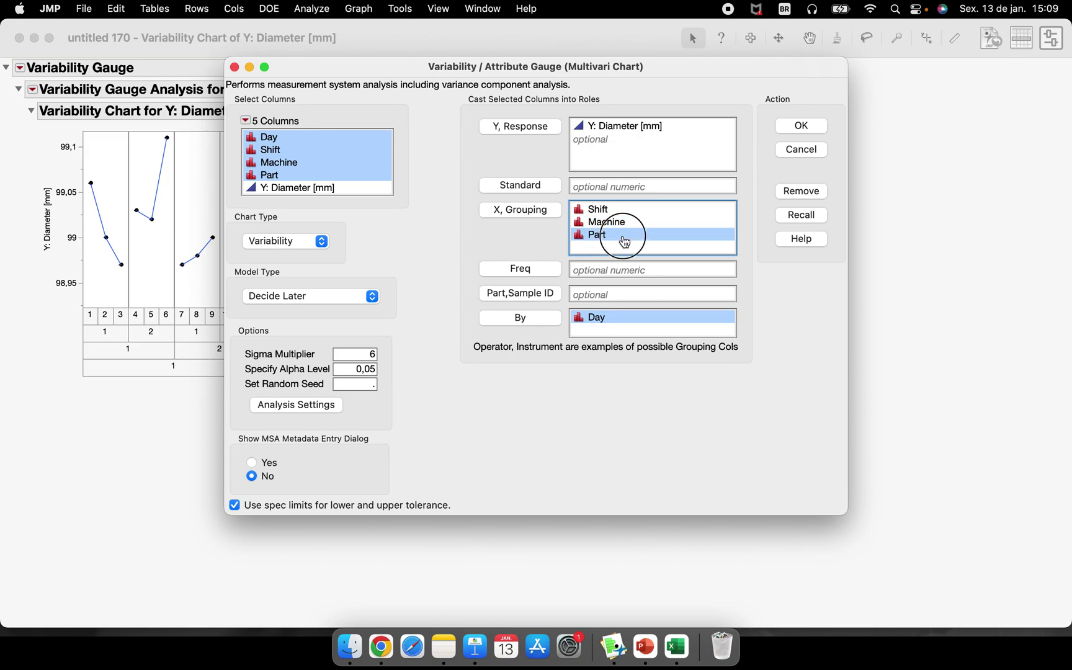
{"action": "left_click", "coordinate": [770, 334]}
{"action": "mouse_move", "coordinate": [764, 255]}
{"action": "left_mouse_down"}
{"action": "mouse_move", "coordinate": [653, 254]}
{"action": "mouse_move", "coordinate": [526, 228]}
{"action": "mouse_move", "coordinate": [690, 101]}
{"action": "mouse_move", "coordinate": [746, 219]}
{"action": "mouse_move", "coordinate": [576, 235]}
{"action": "mouse_move", "coordinate": [687, 111]}
{"action": "left_mouse_up"}
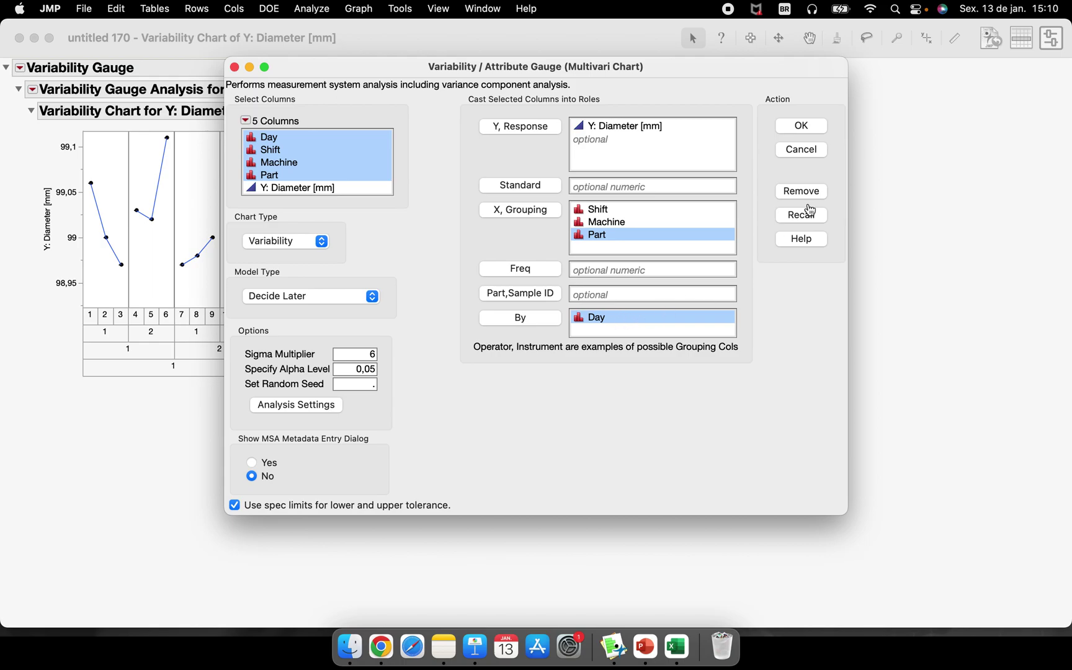
{"action": "left_click", "coordinate": [808, 128]}
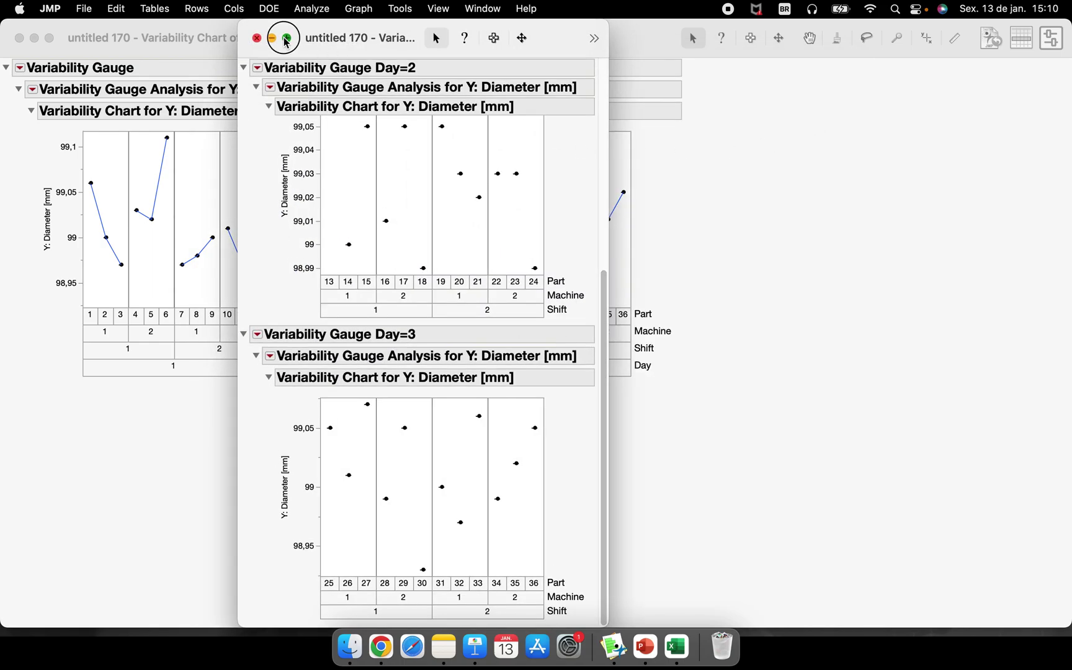
- Maximize the per-day report and collapse the Day=1, Day=2 and Day=3 outlines
{"action": "left_click", "coordinate": [286, 38]}
{"action": "left_click", "coordinate": [6, 68]}
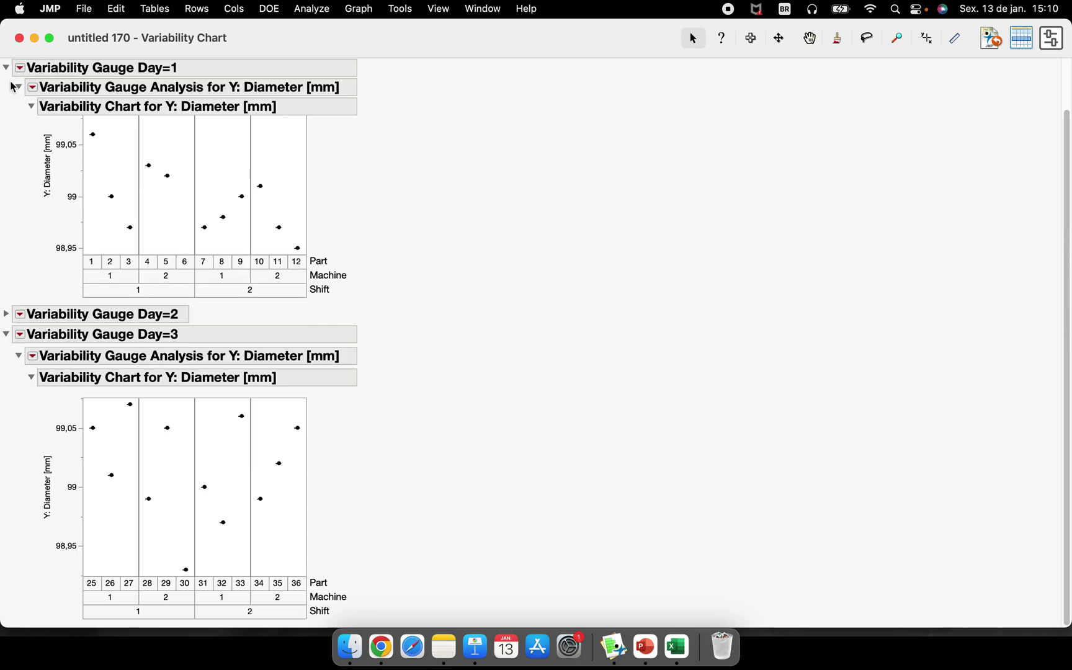
{"action": "left_click", "coordinate": [6, 67]}
{"action": "left_click", "coordinate": [5, 108]}
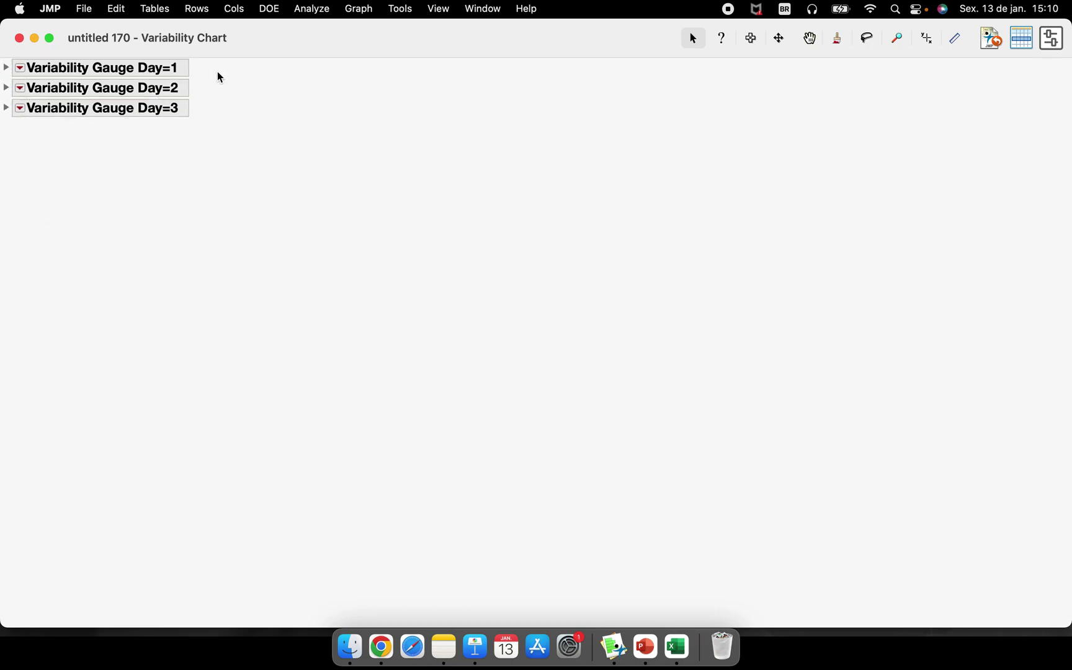
{"action": "mouse_move", "coordinate": [218, 76]}
{"action": "left_mouse_down"}
{"action": "mouse_move", "coordinate": [133, 79]}
{"action": "mouse_move", "coordinate": [215, 54]}
{"action": "mouse_move", "coordinate": [173, 78]}
{"action": "mouse_move", "coordinate": [170, 97]}
{"action": "mouse_move", "coordinate": [157, 77]}
{"action": "left_mouse_up"}
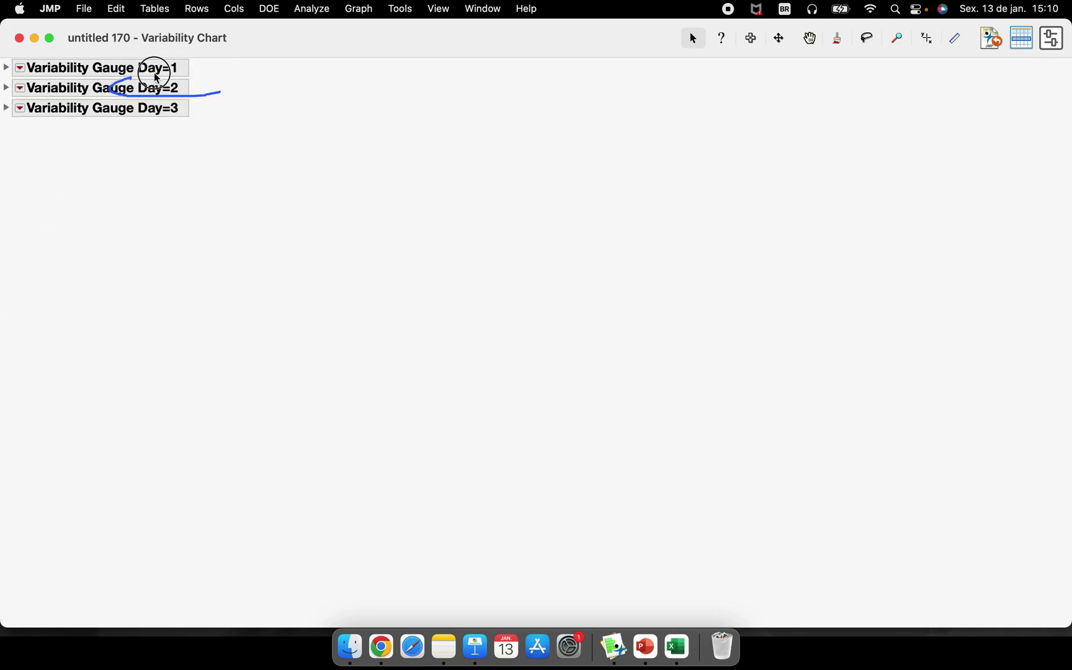
{"action": "left_click_drag", "start_coordinate": [220, 120], "coordinate": [177, 137]}
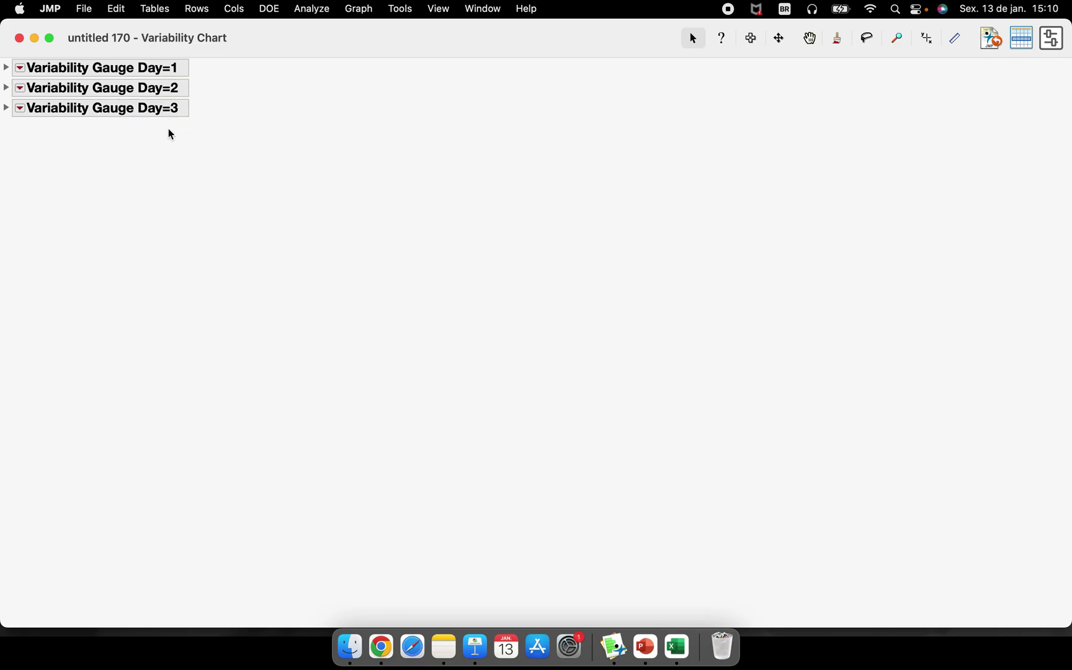
- Expand each Day outline, scroll through the charts, then minimize the per-day report
{"action": "left_click", "coordinate": [6, 68]}
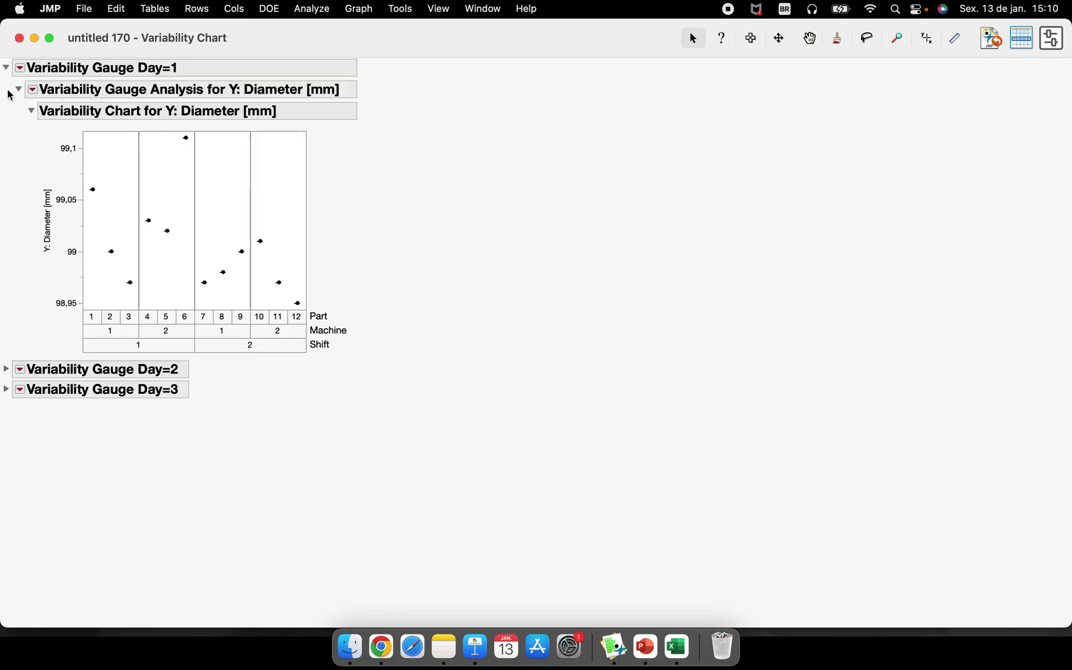
{"action": "left_click", "coordinate": [9, 369]}
{"action": "scroll", "coordinate": [34, 471], "scroll_direction": "down", "scroll_amount": 2}
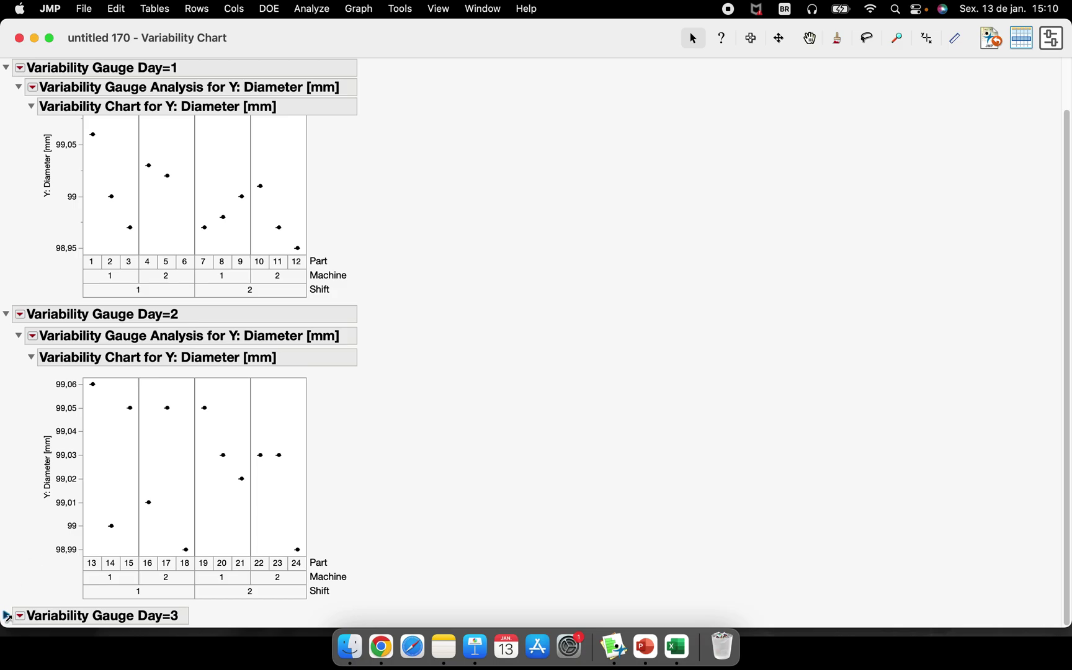
{"action": "left_click", "coordinate": [6, 616]}
{"action": "scroll", "coordinate": [344, 426], "scroll_direction": "down", "scroll_amount": 8}
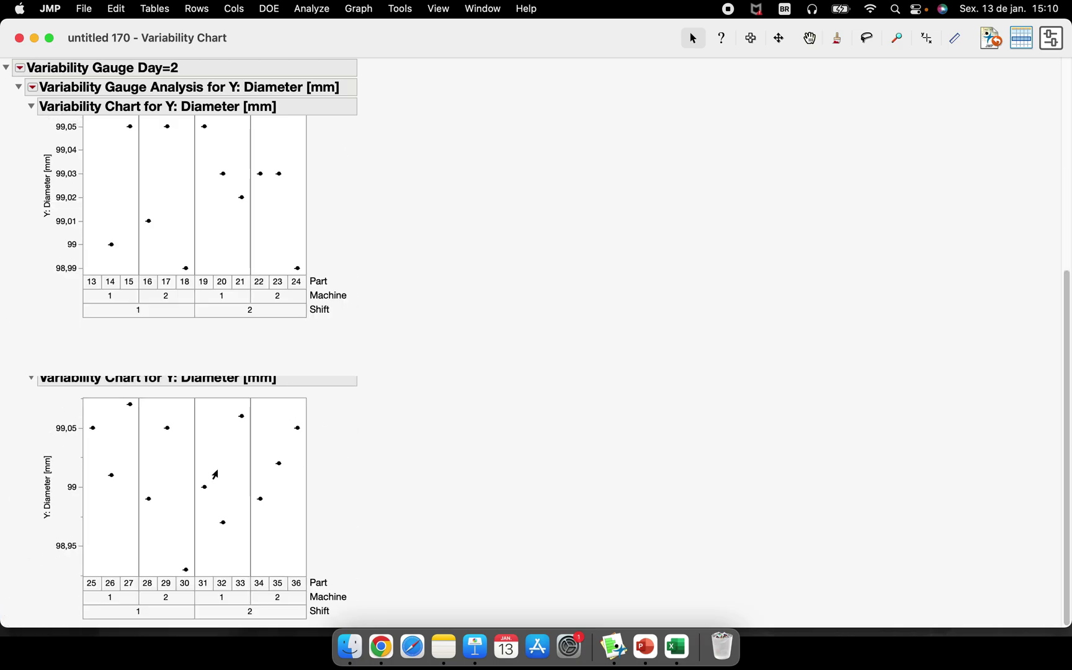
{"action": "scroll", "coordinate": [321, 321], "scroll_direction": "up", "scroll_amount": 10}
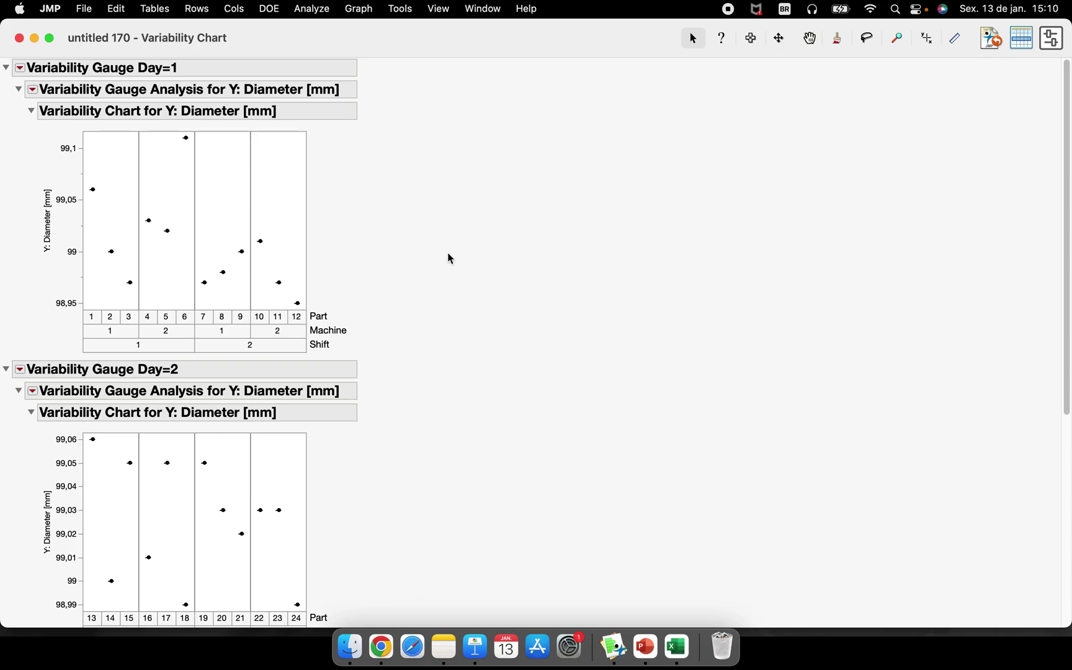
{"action": "left_click", "coordinate": [35, 39]}
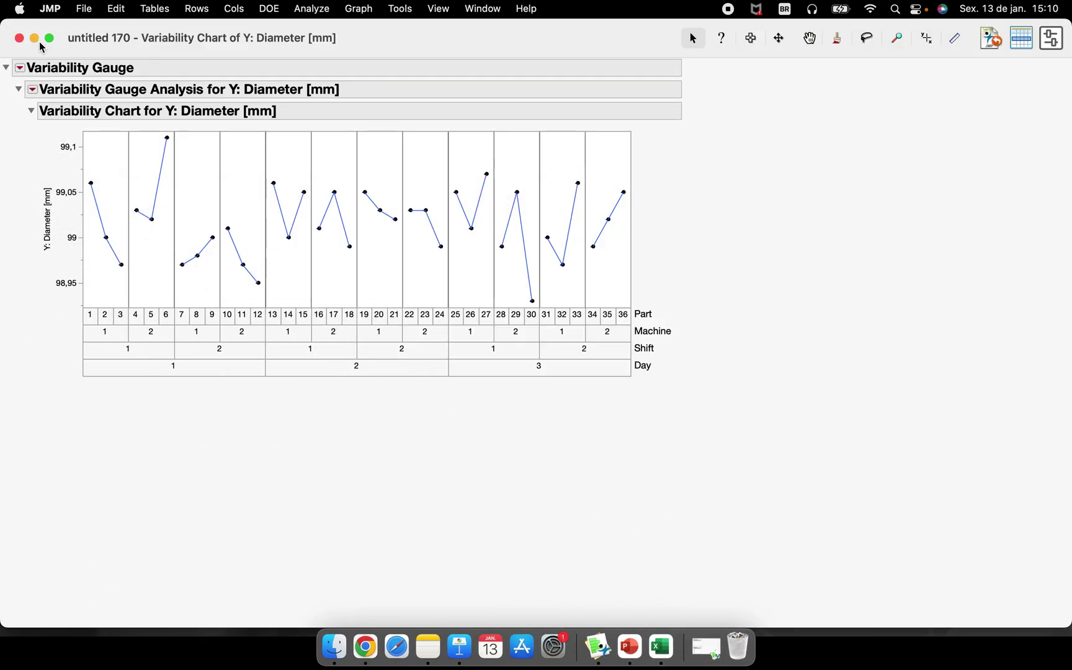
- Minimize the combined variability chart window and the 'untitled 170' data table window
{"action": "left_click", "coordinate": [35, 38]}
{"action": "left_click", "coordinate": [28, 29]}
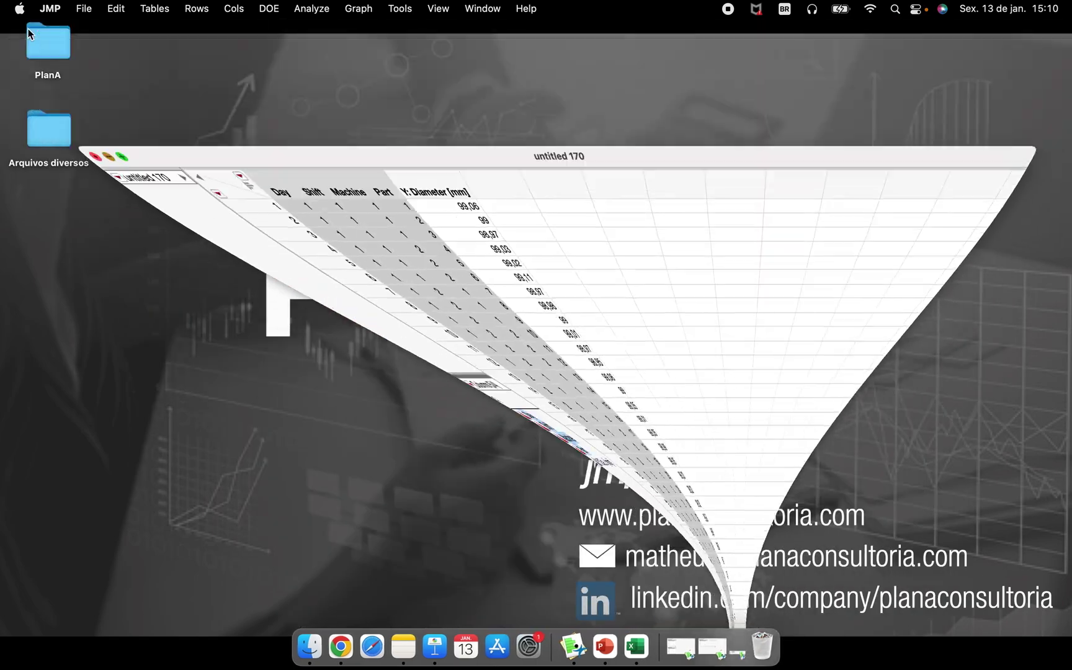